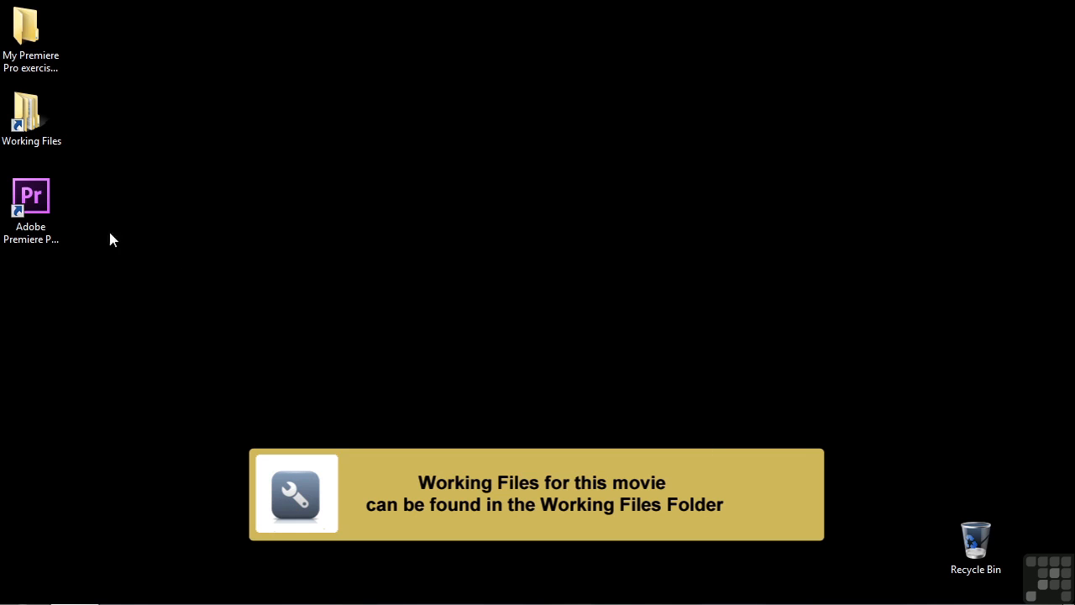
Step: Open the project 1801-swapping audio.prproj from the projects folder inside Working Files
double_click(33, 124)
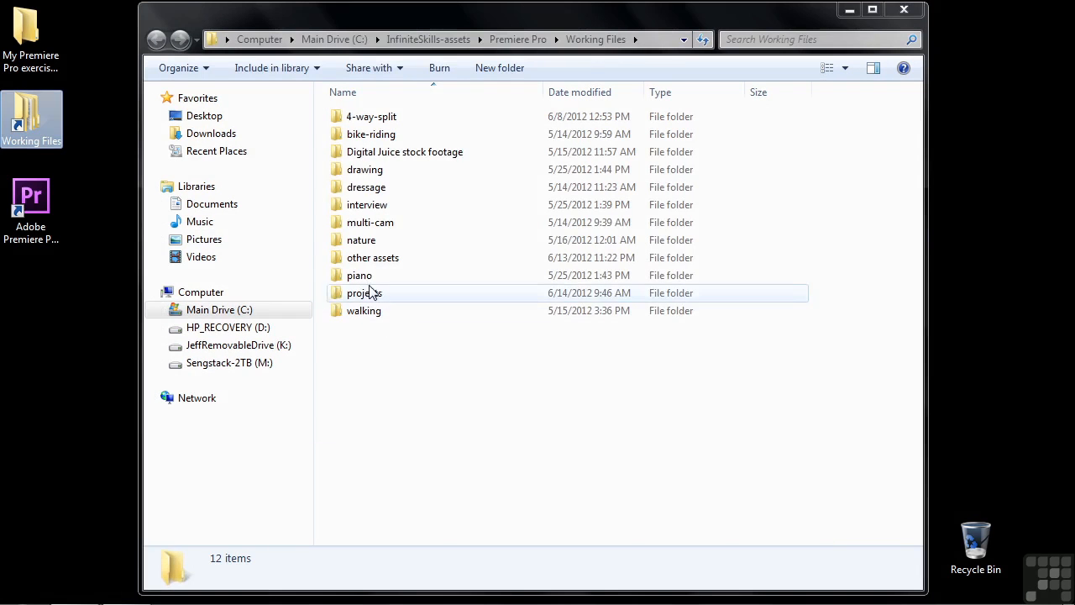
double_click(371, 290)
drag(920, 214, 924, 521)
click(416, 538)
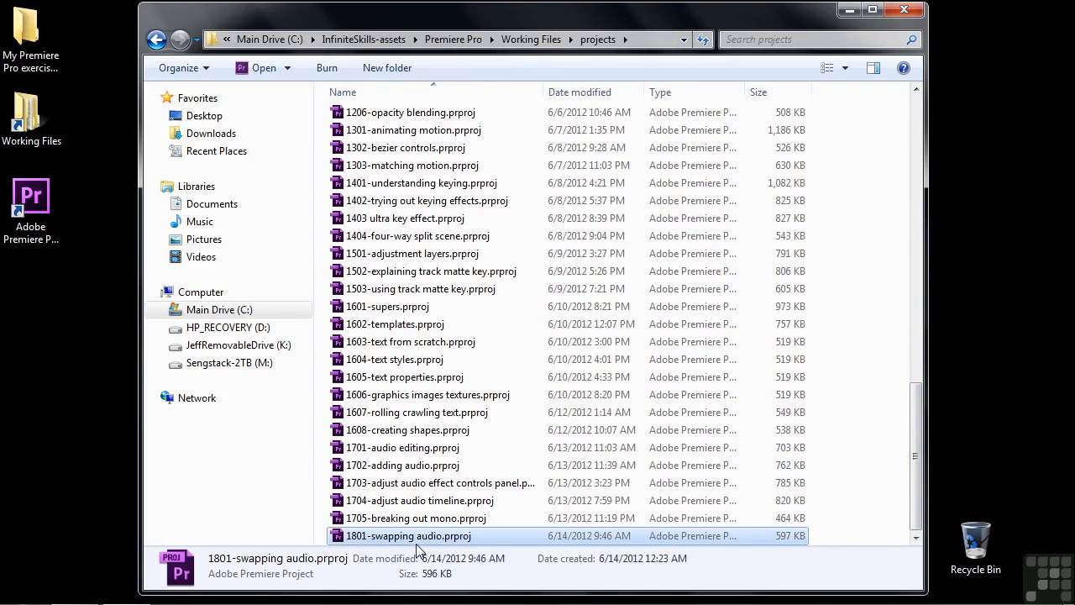
double_click(415, 537)
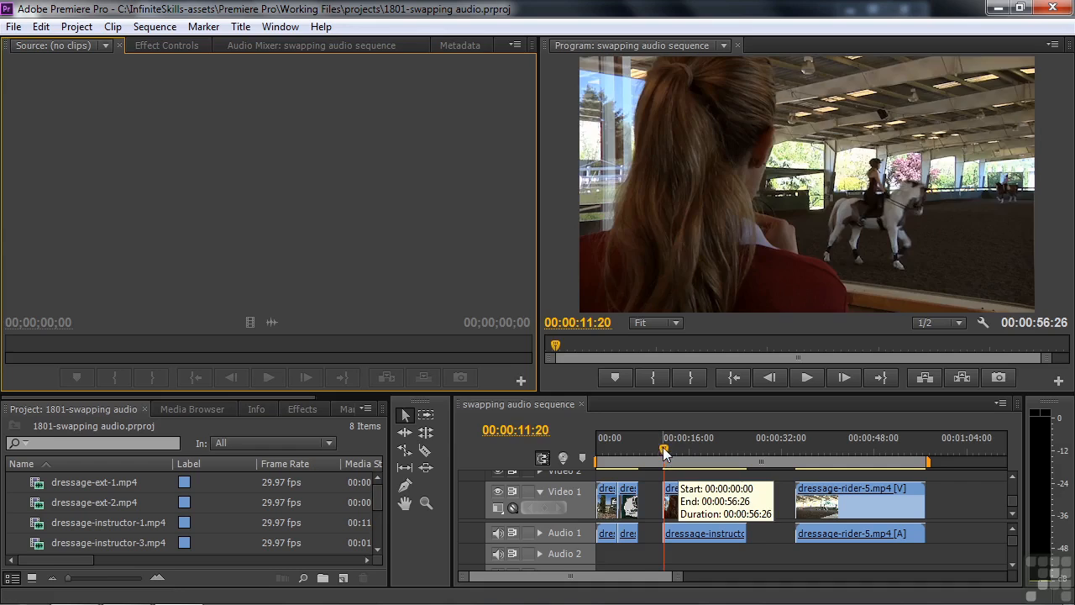
Step: Play the first two sequence clips from the start and across their edit point to compare their audio
drag(664, 454, 595, 456)
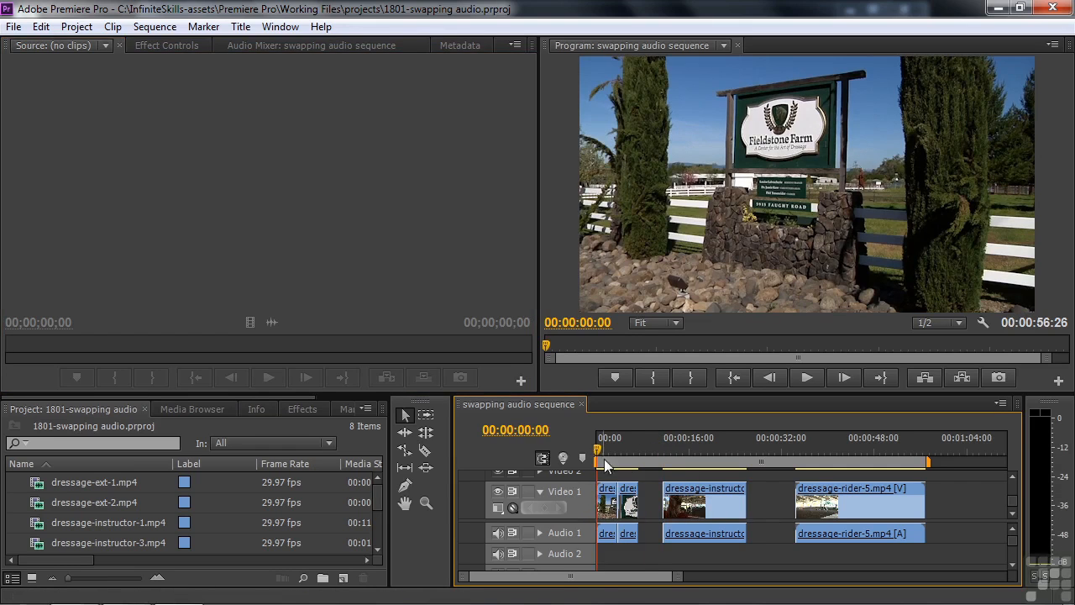
key(space)
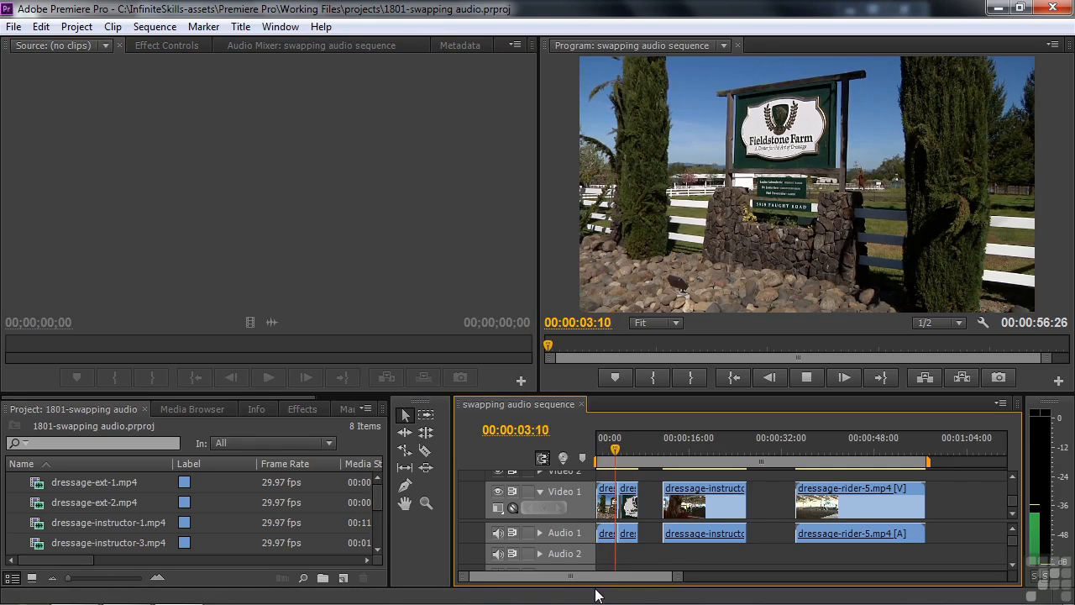
key(space)
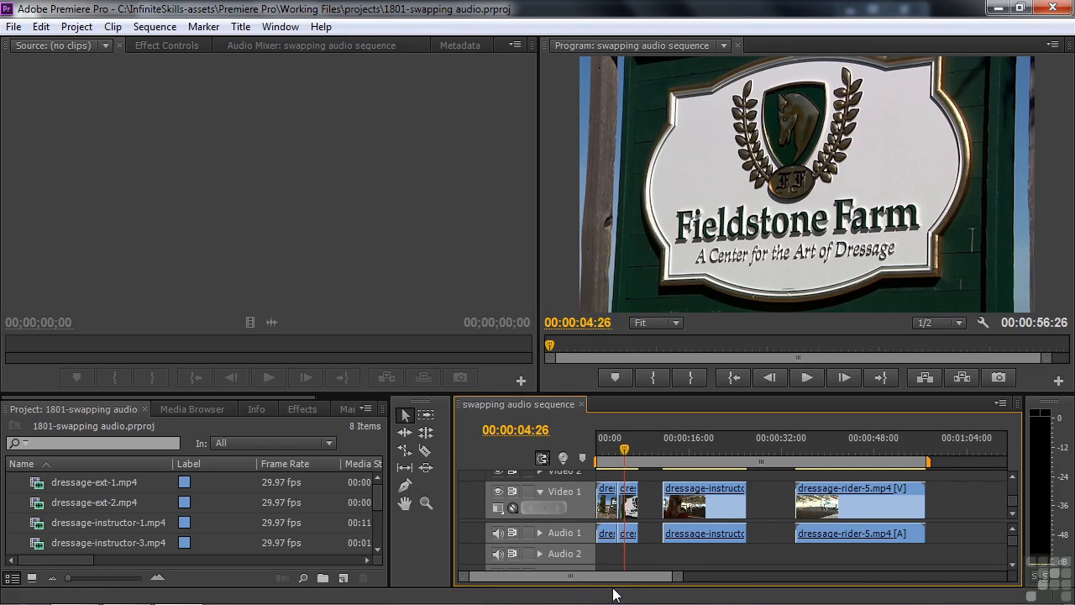
click(608, 448)
key(space)
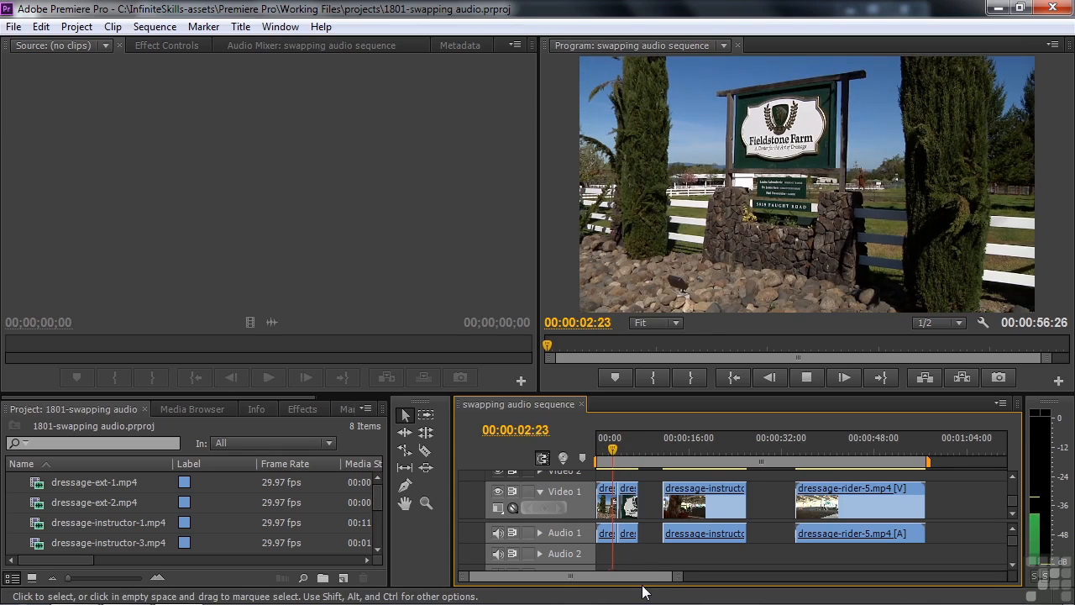
key(space)
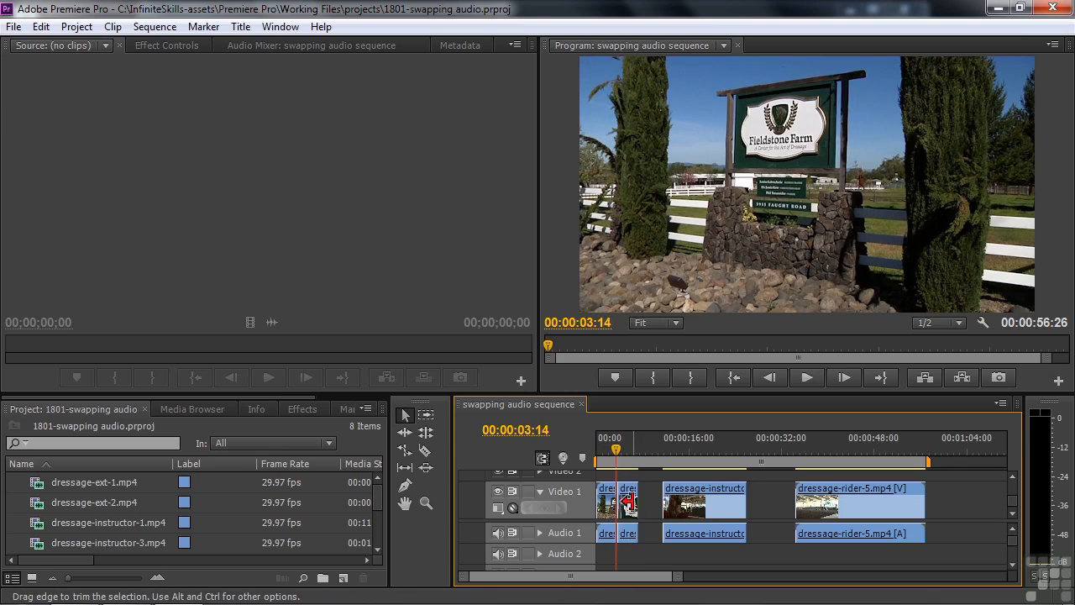
key(space)
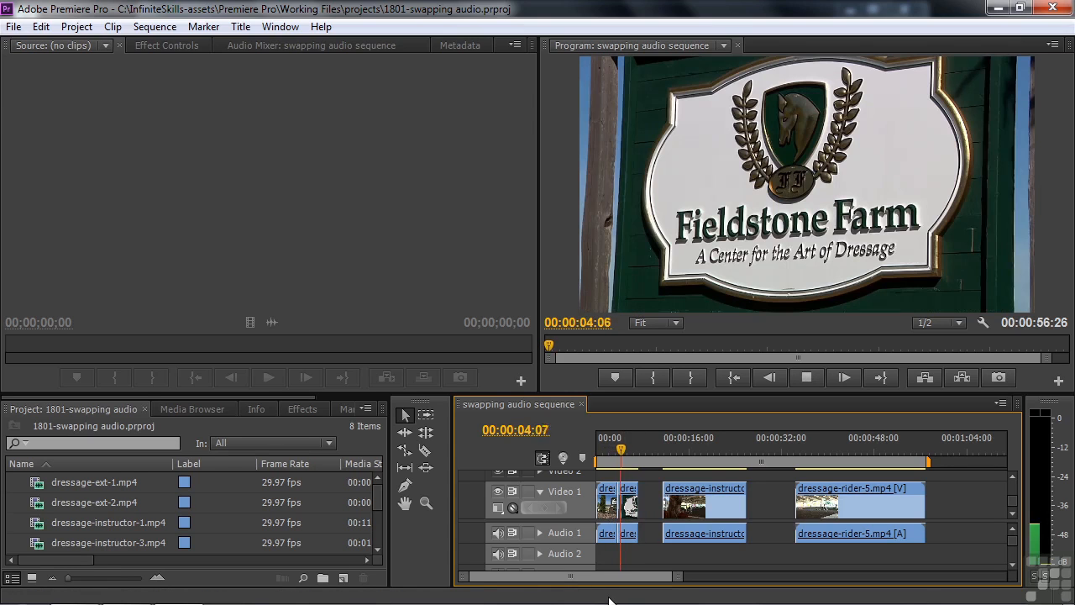
key(space)
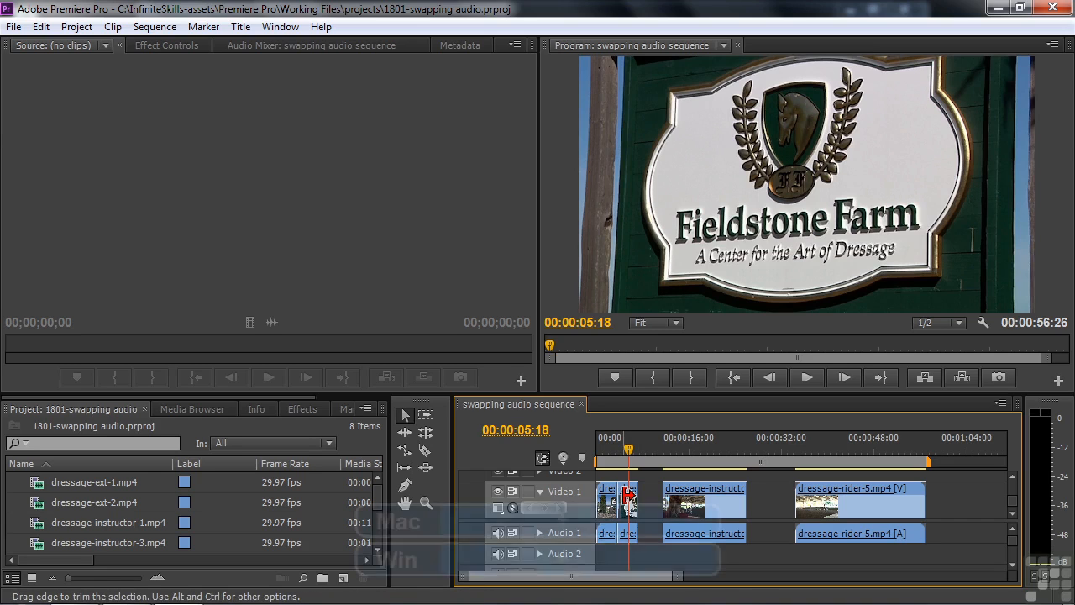
Step: Duplicate only the dressage-ext-2.mp4 audio onto Audio 2 and move the copy over the dressage-ext-1.mp4 audio on Audio 1
key(=)
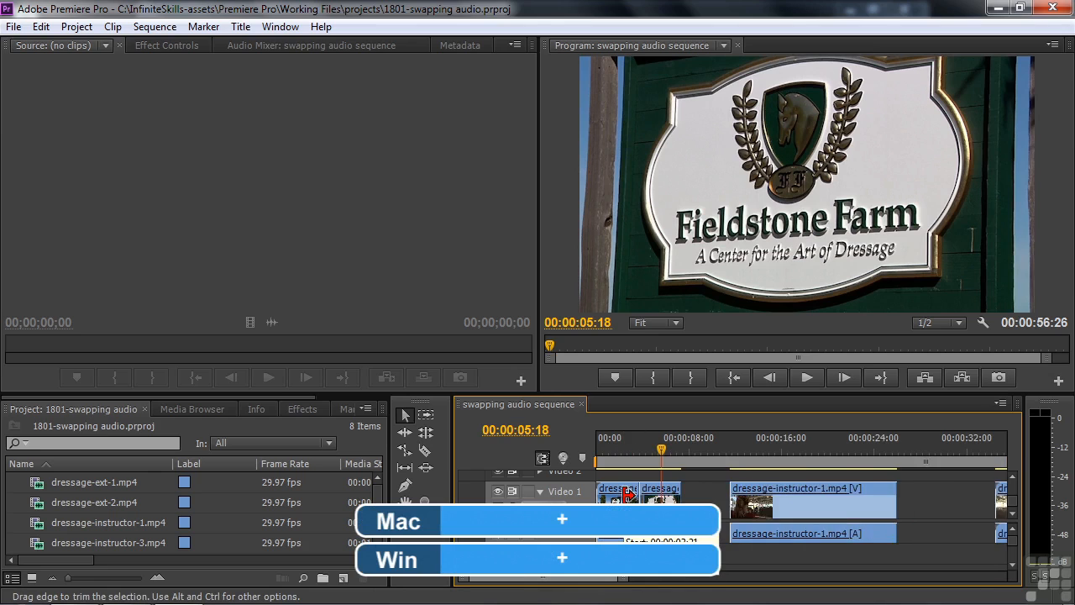
key(=)
key(=)
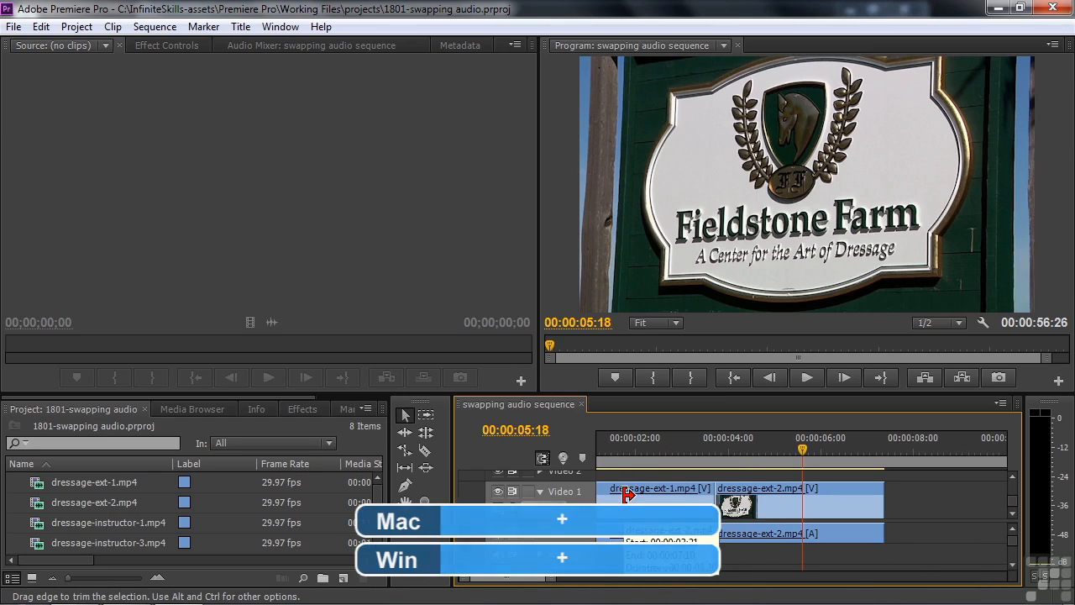
drag(506, 585, 493, 586)
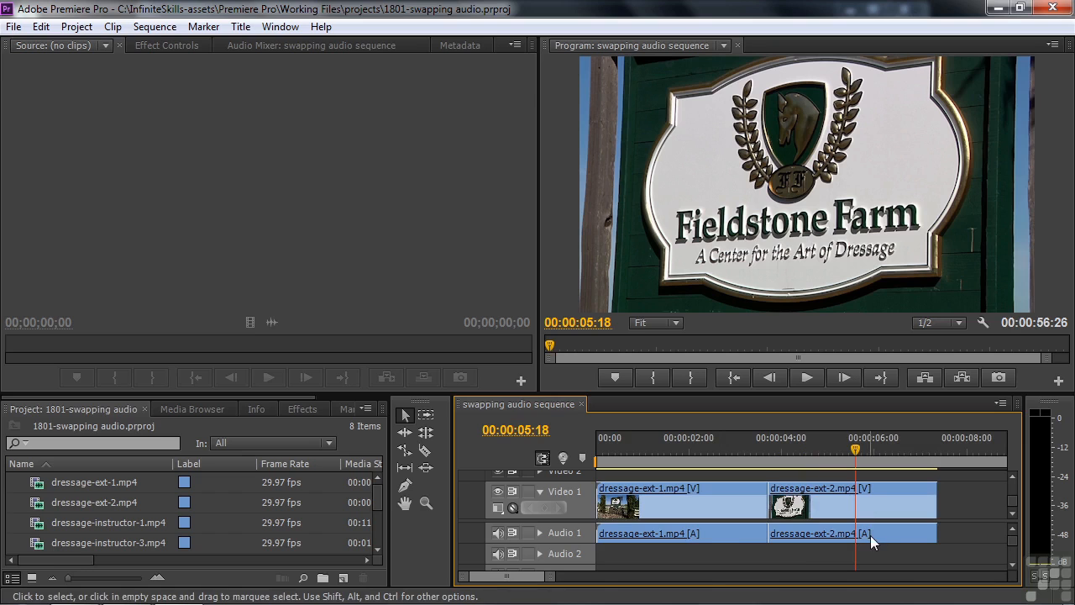
key(alt)
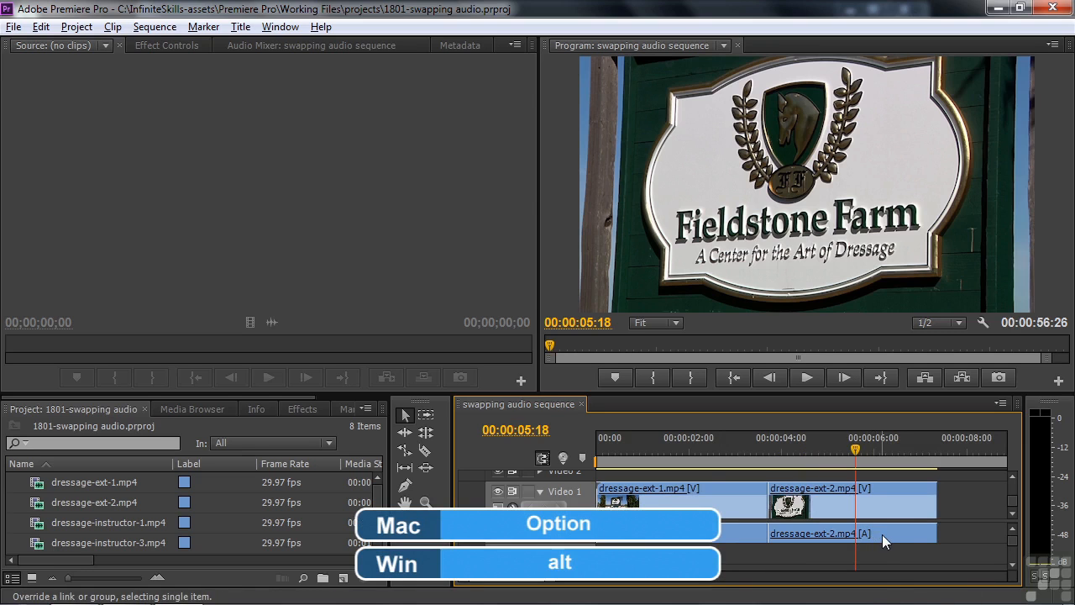
alt+click(882, 534)
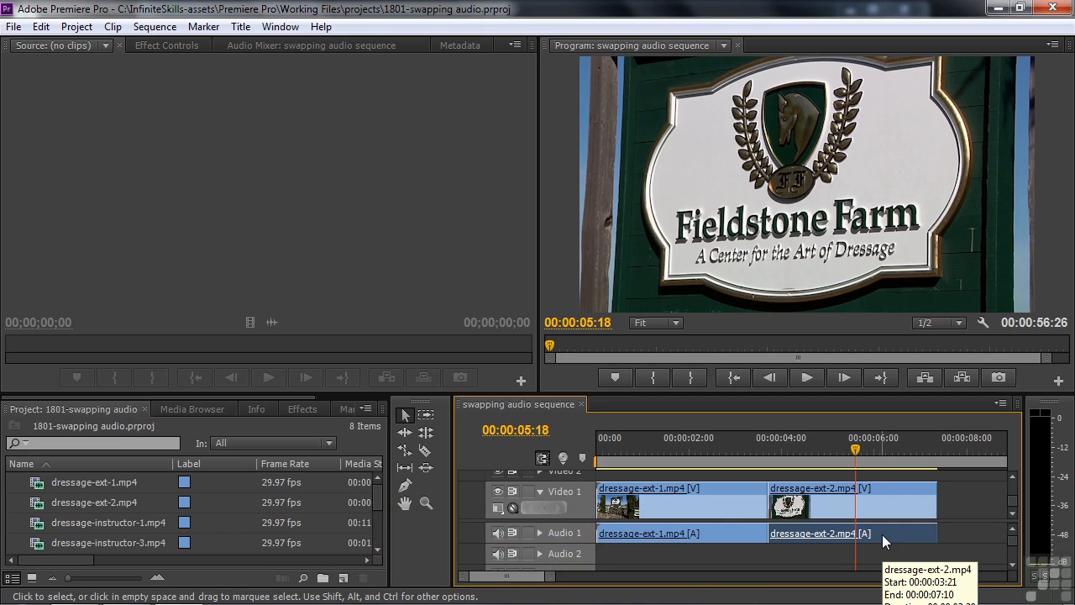
drag(882, 534, 884, 549)
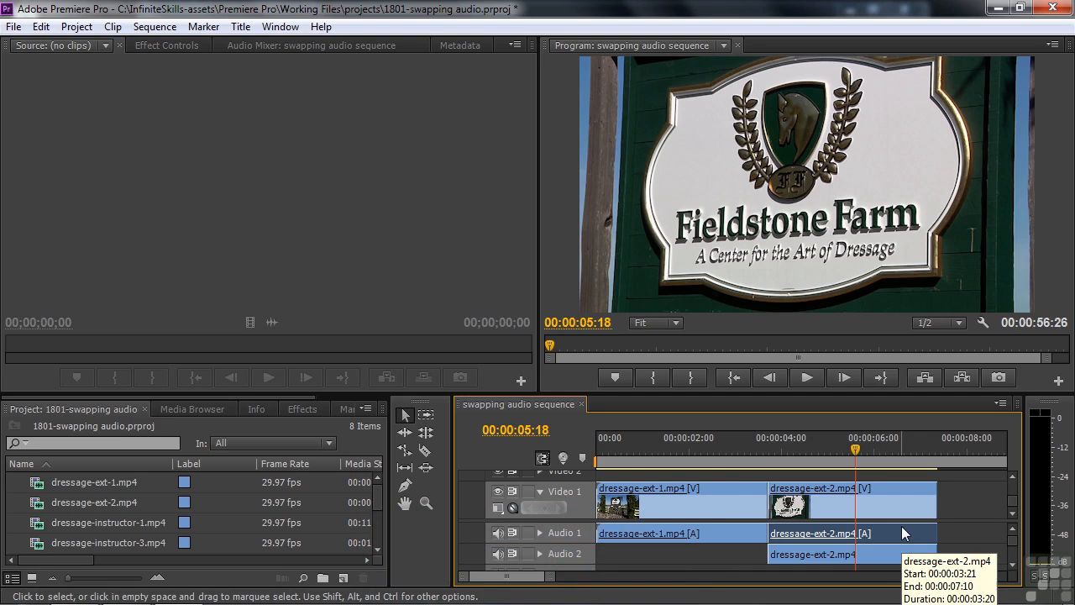
mouse_move(891, 561)
mouse_down()
mouse_move(718, 558)
mouse_move(718, 546)
mouse_up()
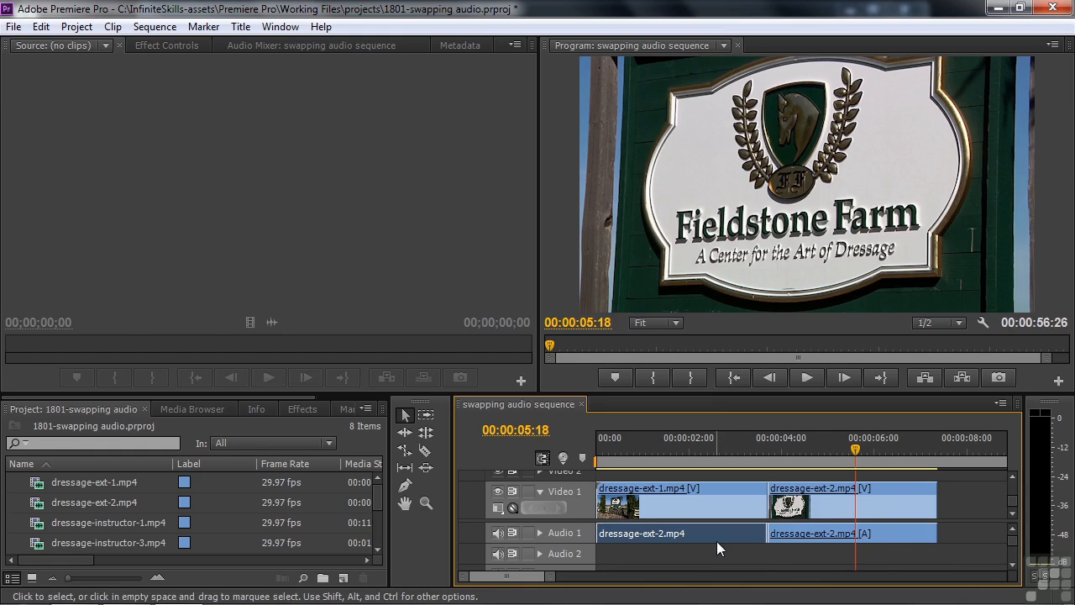
Step: Try to delete the leftover sliver of dressage-ext-1.mp4 audio before the edit point, and undo the deletion
drag(856, 450, 764, 457)
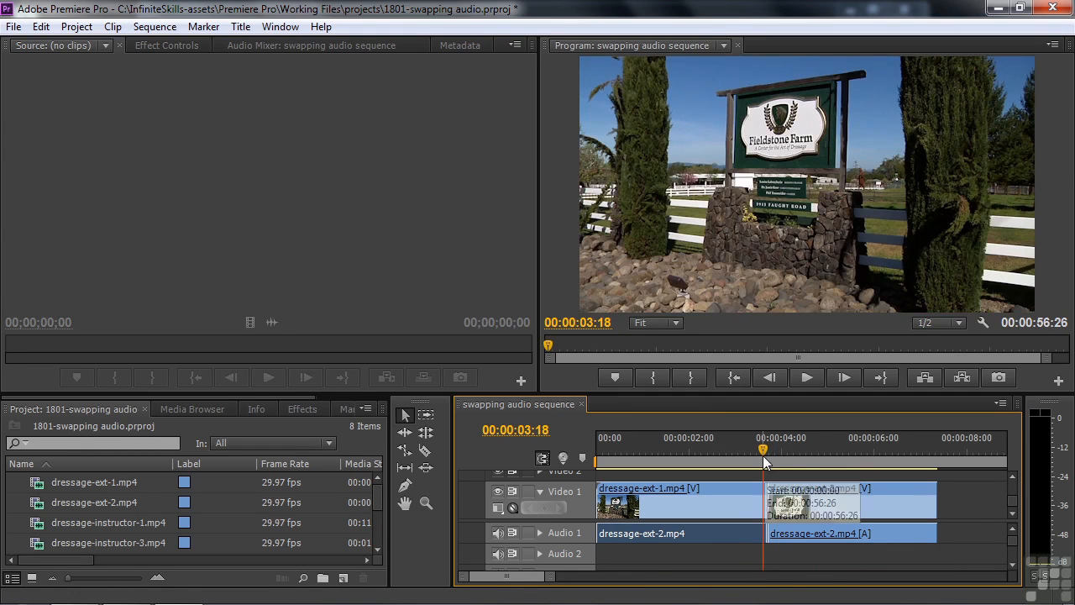
key(=)
key(=)
key(=)
key(=)
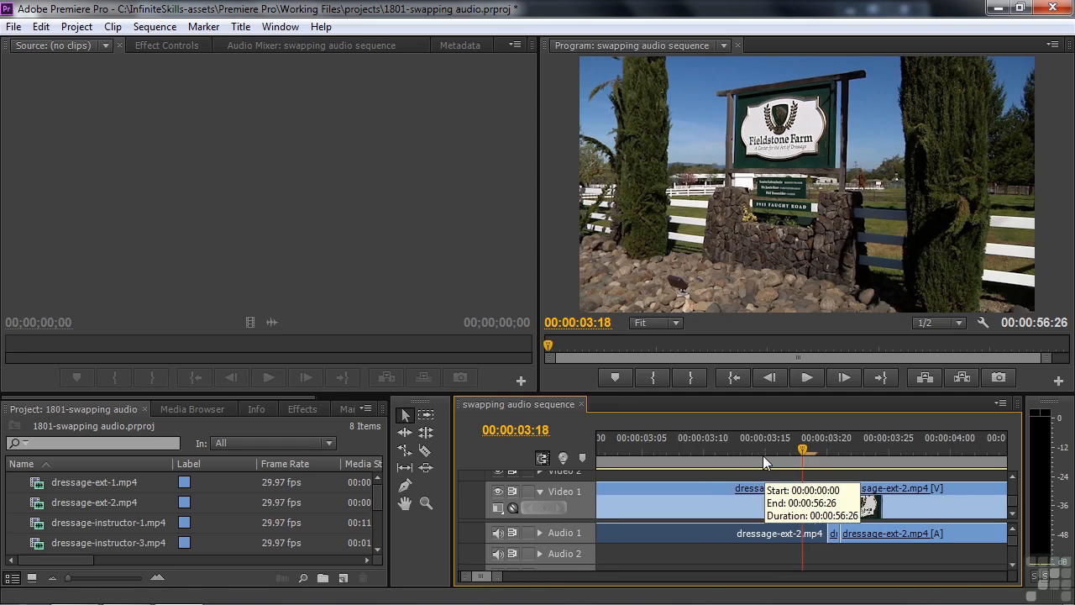
click(796, 555)
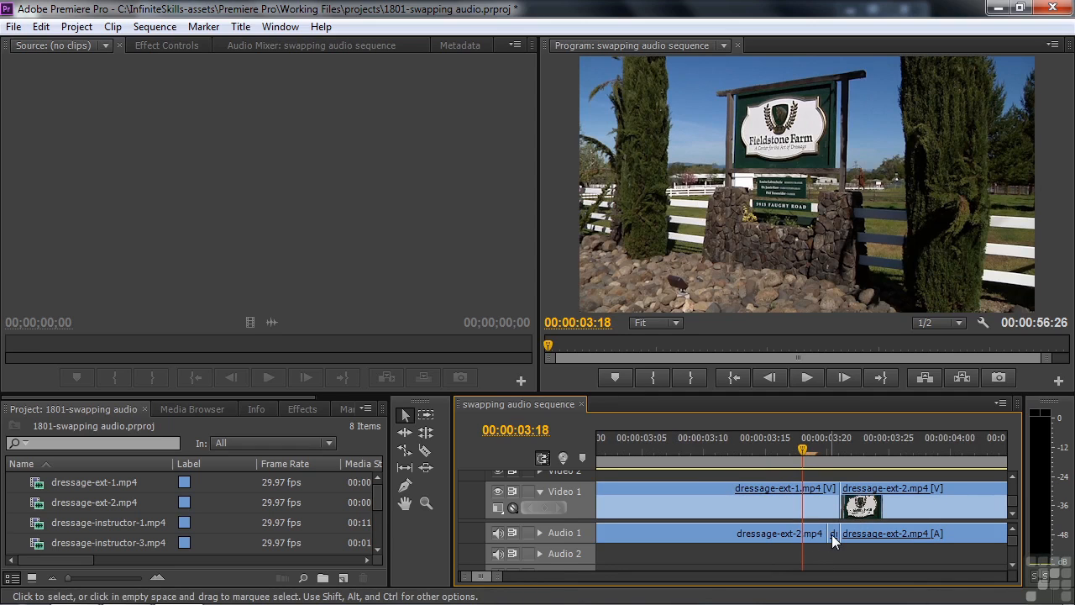
click(831, 534)
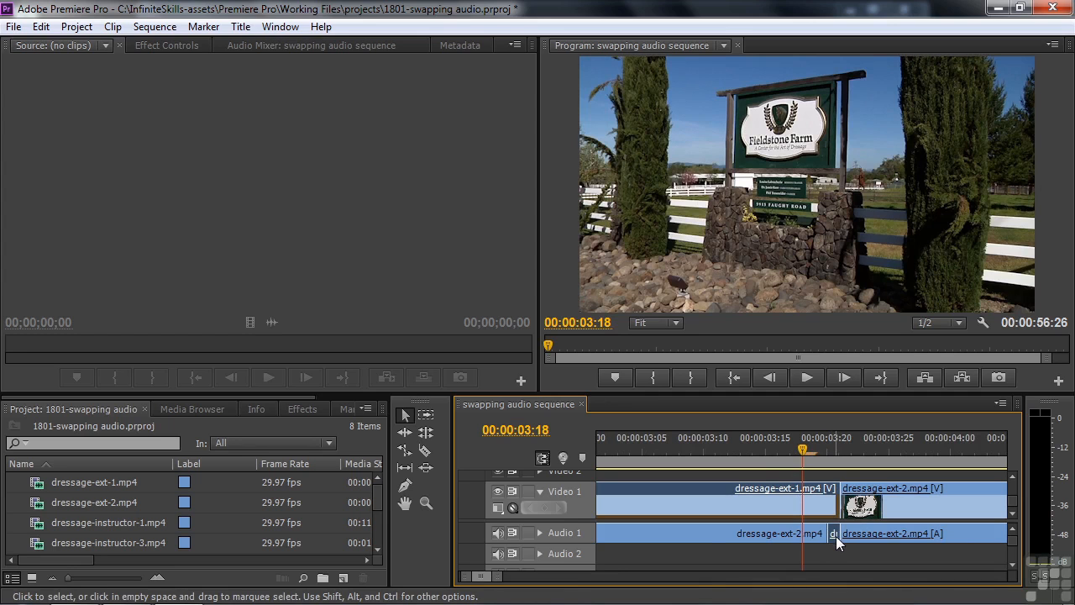
key(ctrl+z)
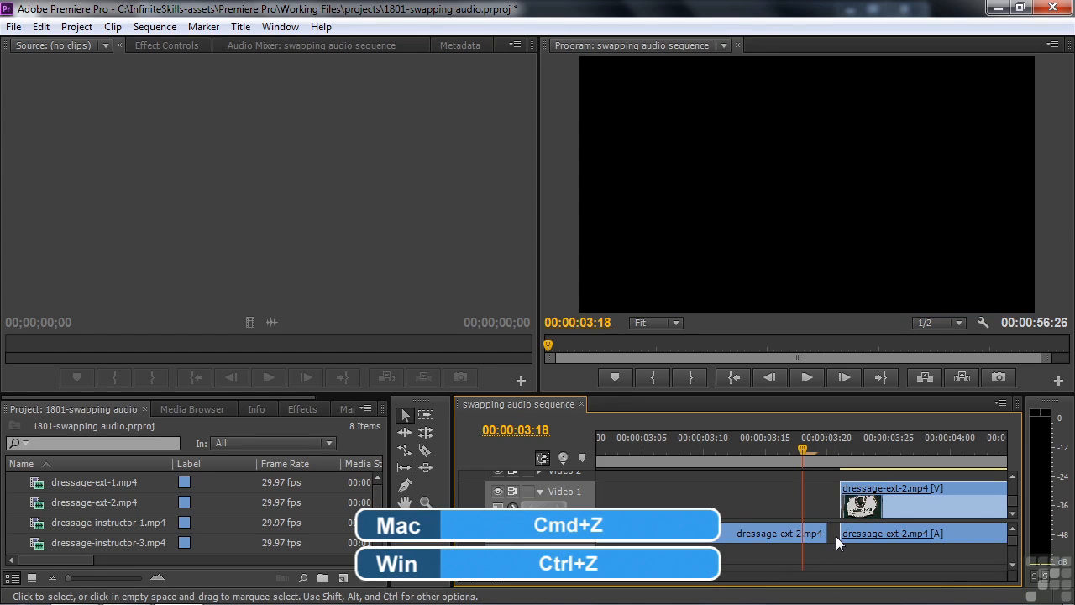
key(ctrl+z)
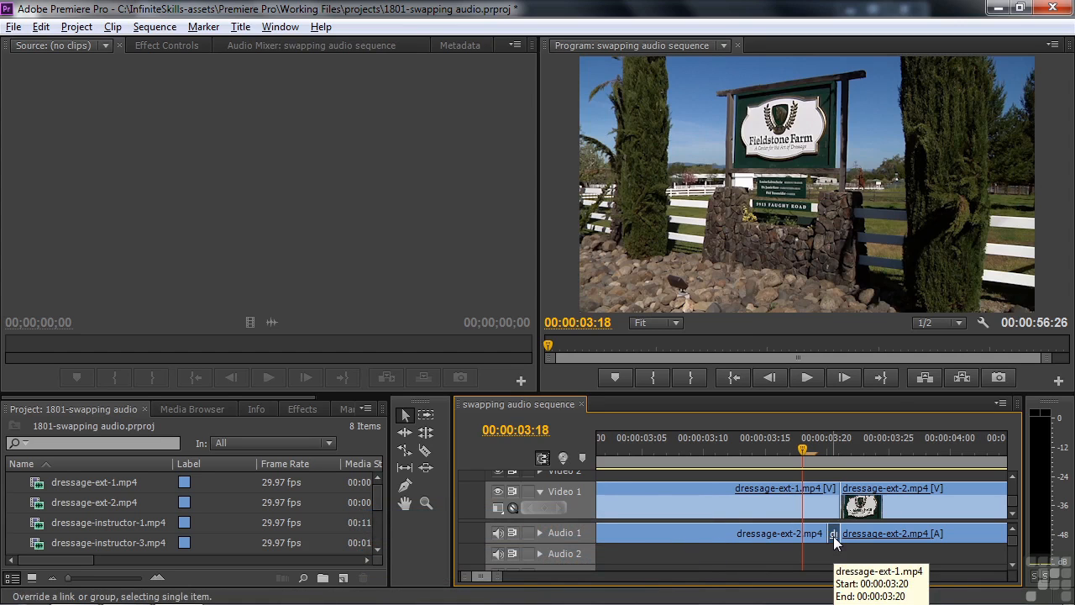
Step: Delete only the leftover dressage-ext-1.mp4 audio sliver and extend the copied dressage-ext-2.mp4 audio to the edit point
alt+click(833, 536)
key(Delete)
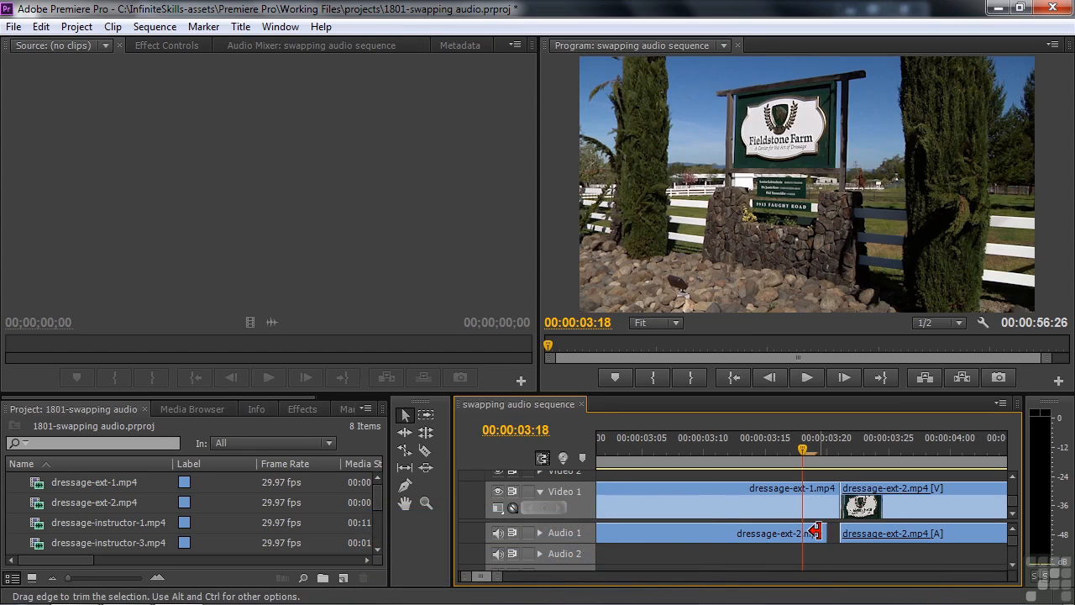
drag(823, 533, 836, 532)
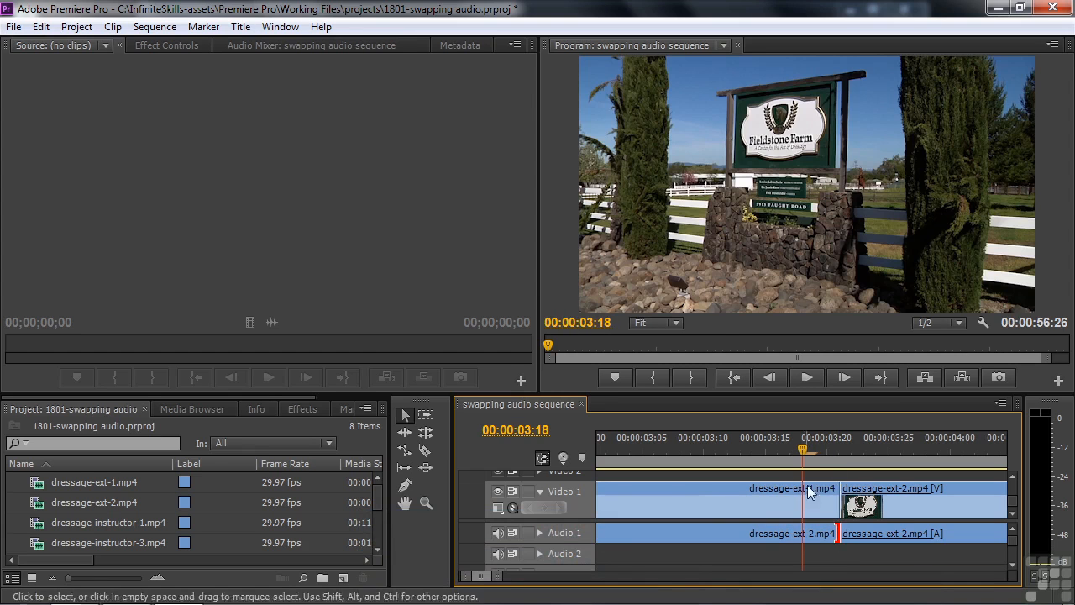
Step: Play the sequence from the start across the first edit point to check the swapped audio
drag(801, 442, 702, 475)
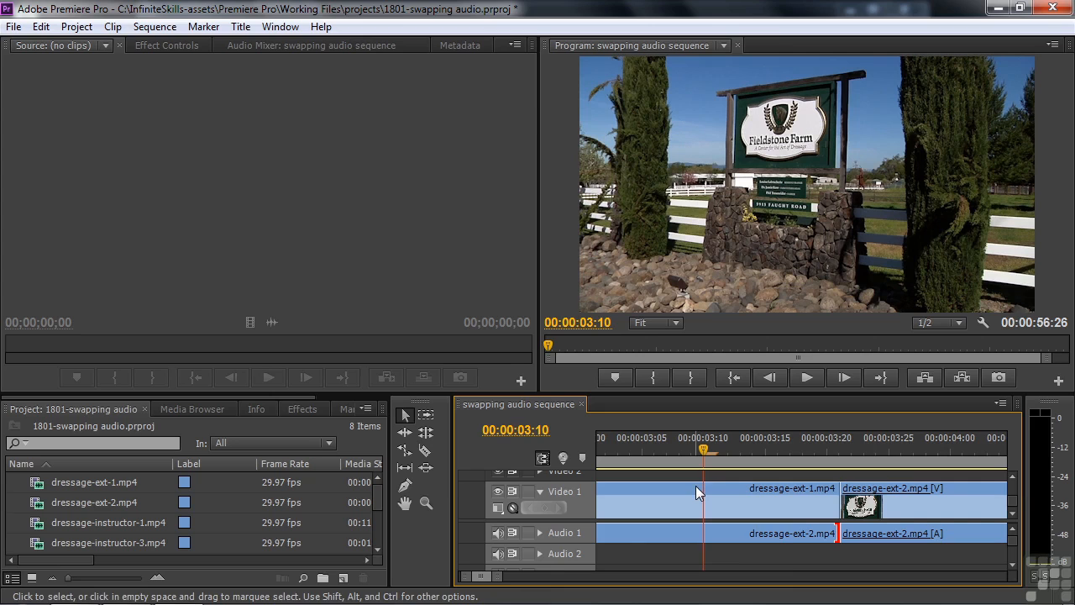
key(minus)
key(minus)
key(minus)
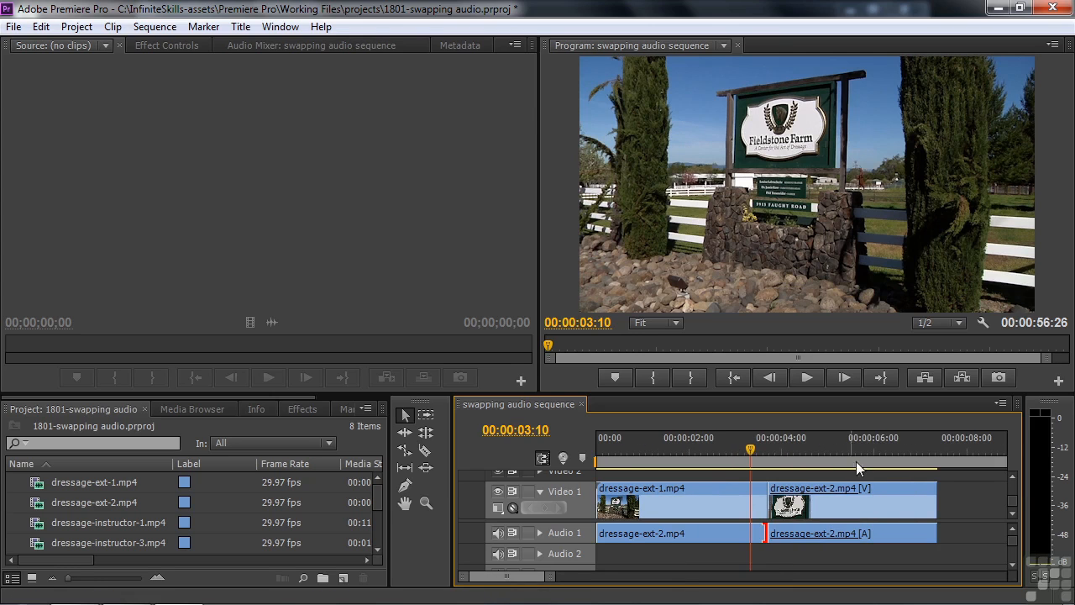
drag(748, 453, 593, 469)
key(space)
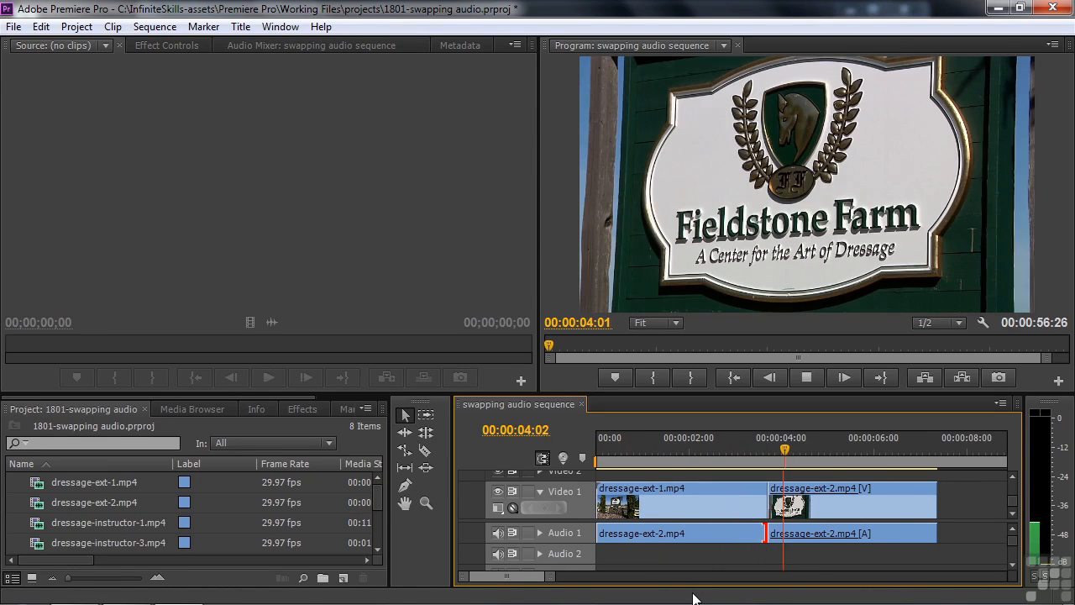
key(space)
key(minus)
key(minus)
key(minus)
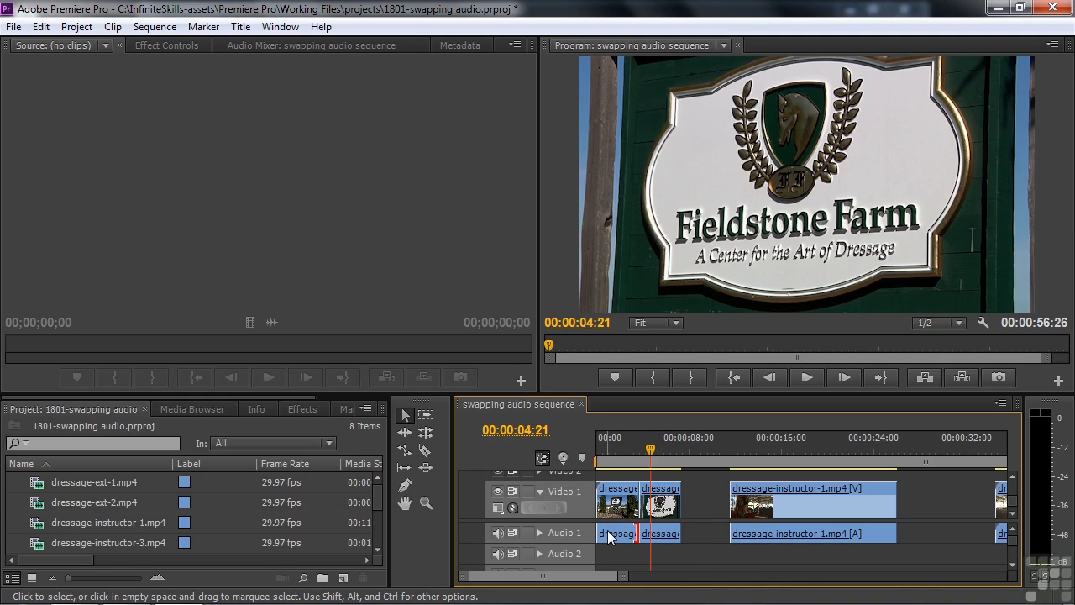
click(659, 536)
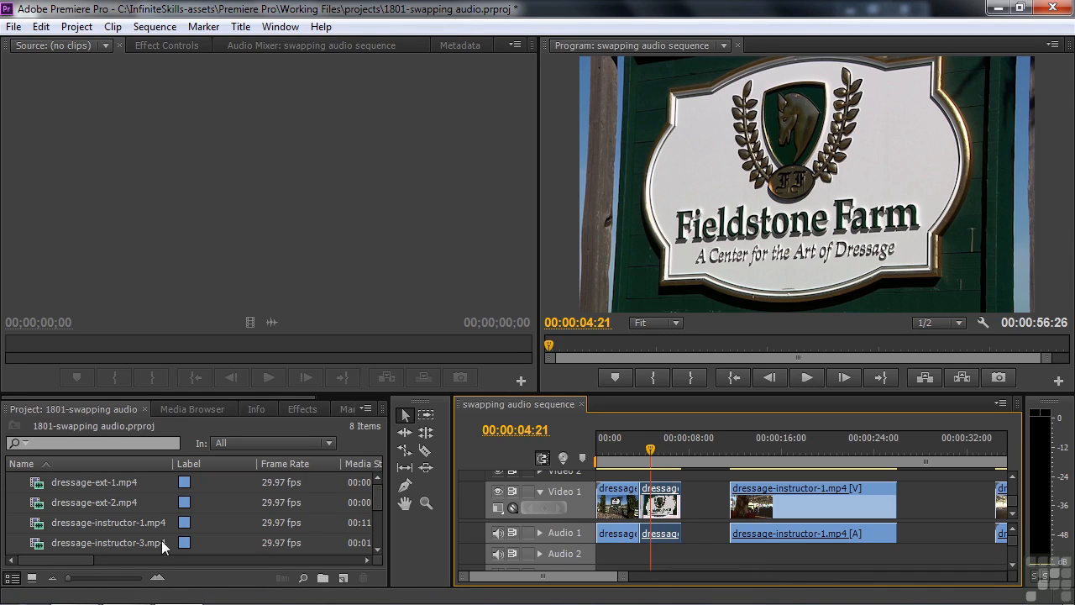
Step: Open dressage-instructor-3.mp4 in the Source Monitor, audition it, and mark an In point at 00:01:49:18
double_click(36, 544)
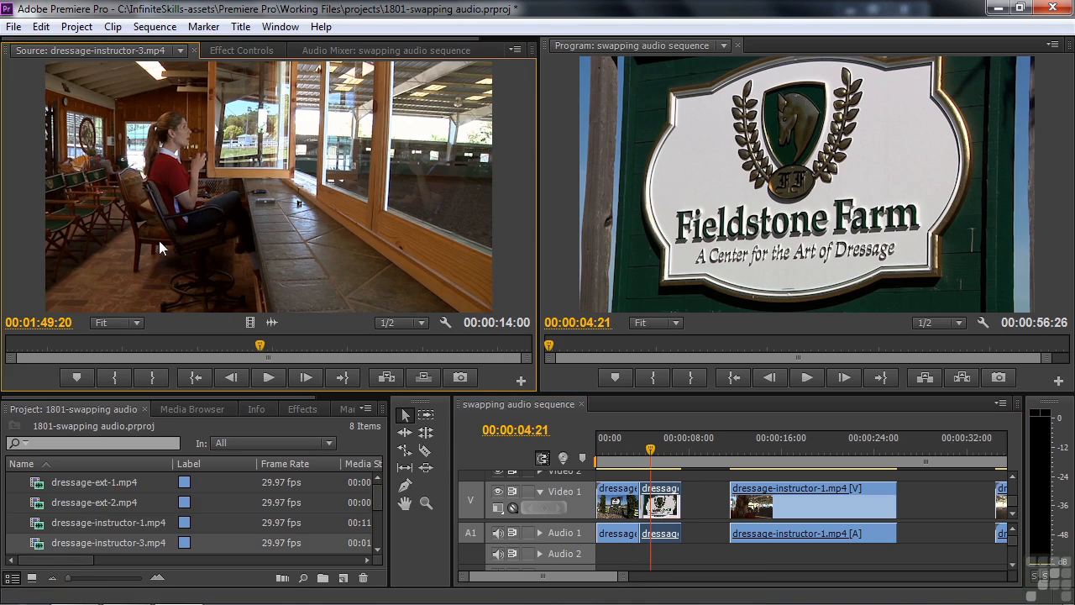
drag(260, 351, 252, 351)
click(266, 377)
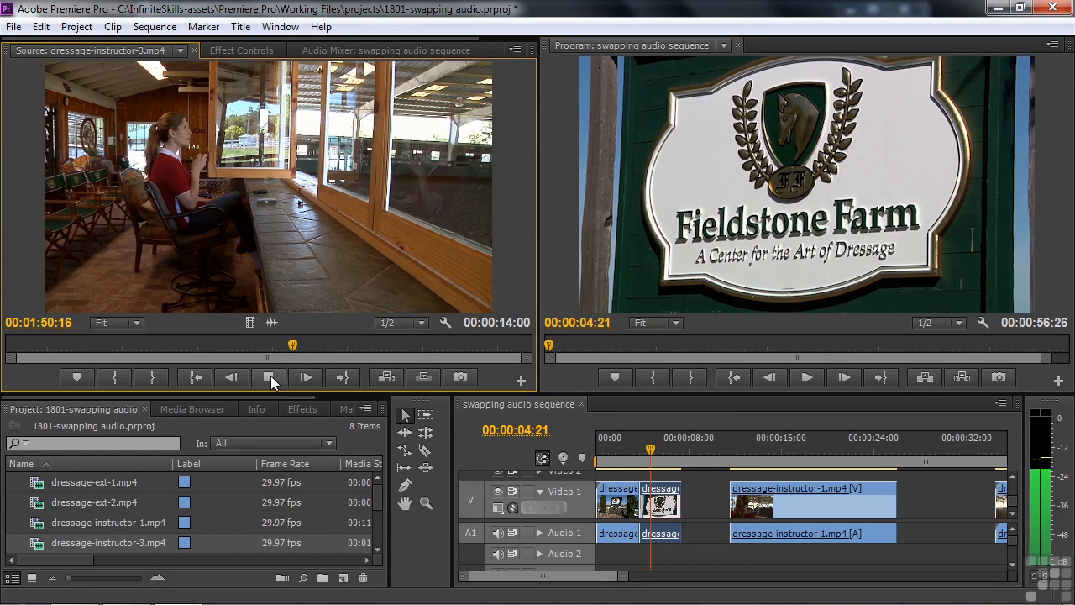
click(269, 377)
drag(312, 346, 256, 350)
click(112, 375)
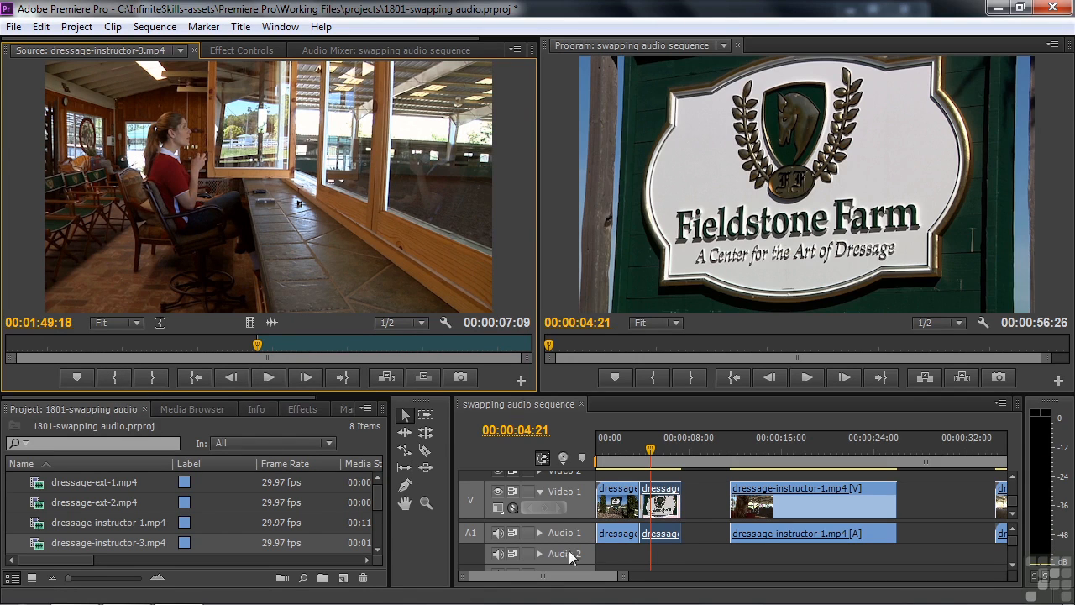
Step: Mark an Out point at 00:01:53:23 on dressage-instructor-3.mp4 and place only its audio on Audio 2 beneath the dressage-ext-2.mp4 clip
click(261, 370)
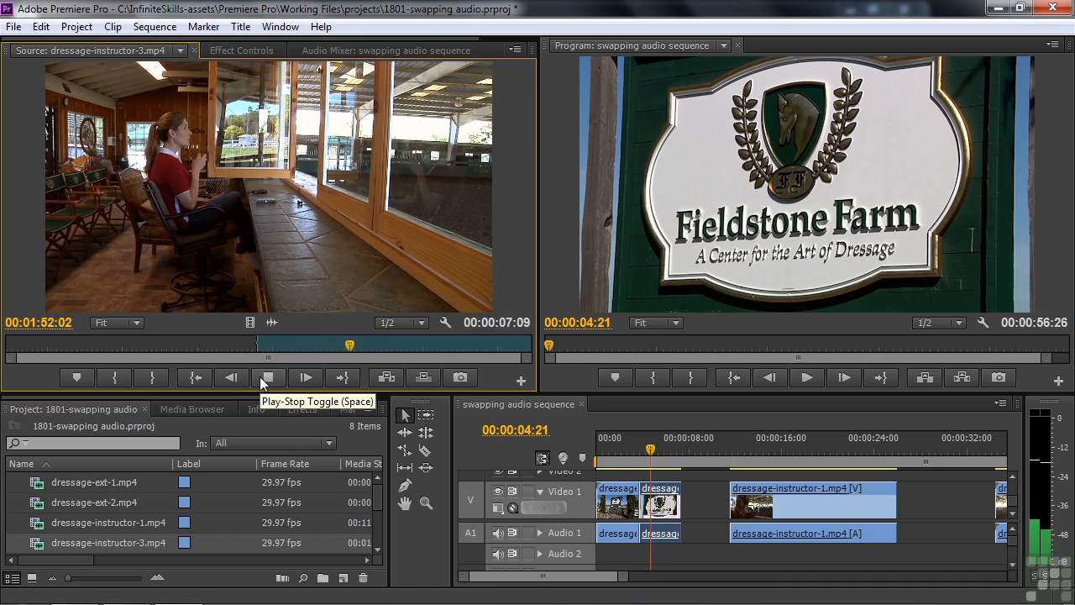
click(259, 377)
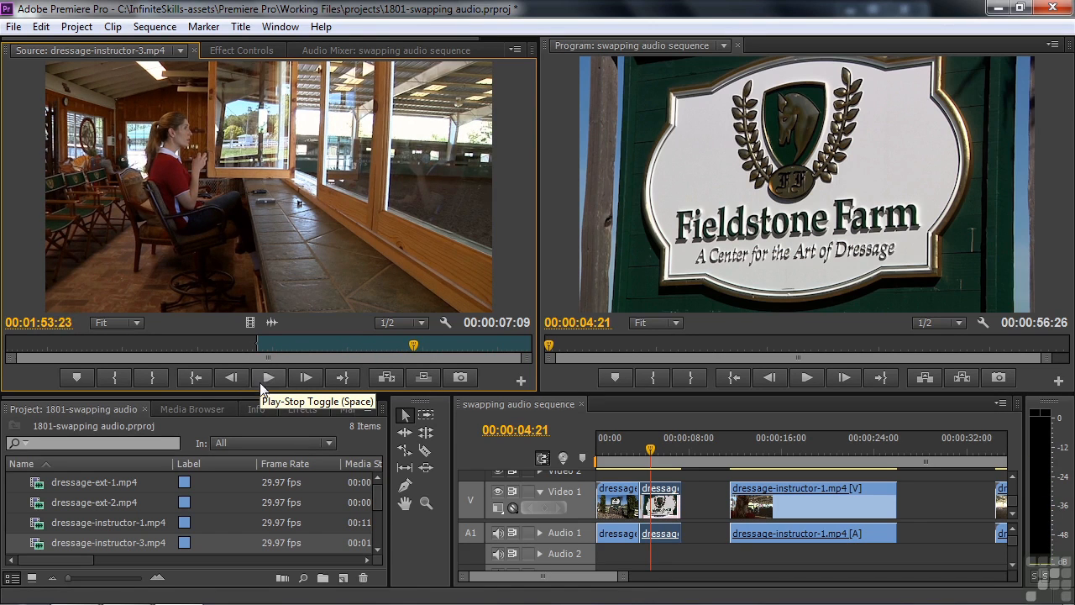
click(146, 376)
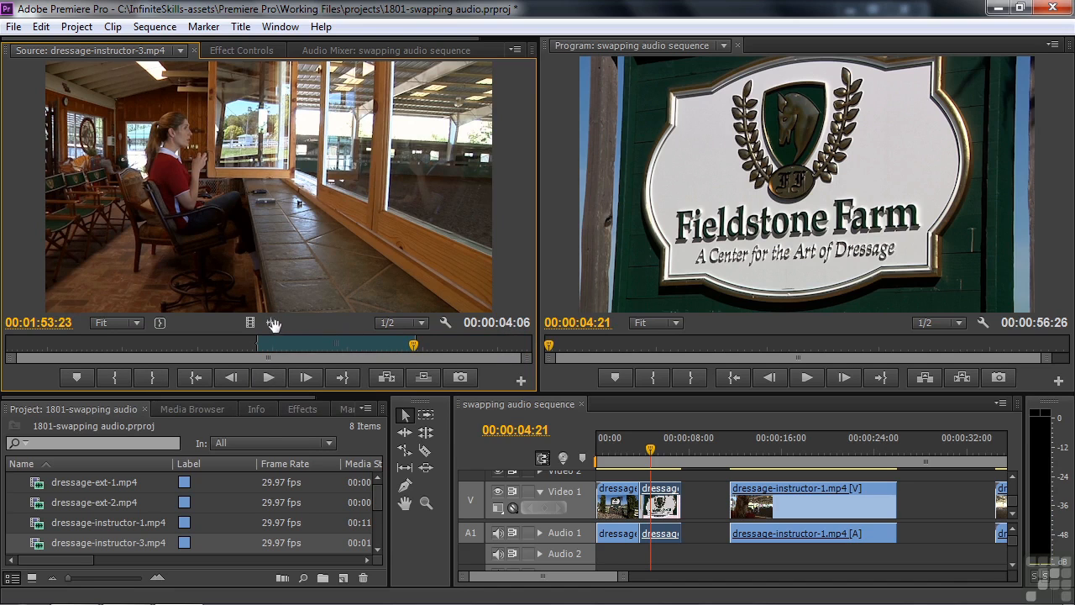
drag(273, 323, 651, 554)
drag(407, 385, 644, 556)
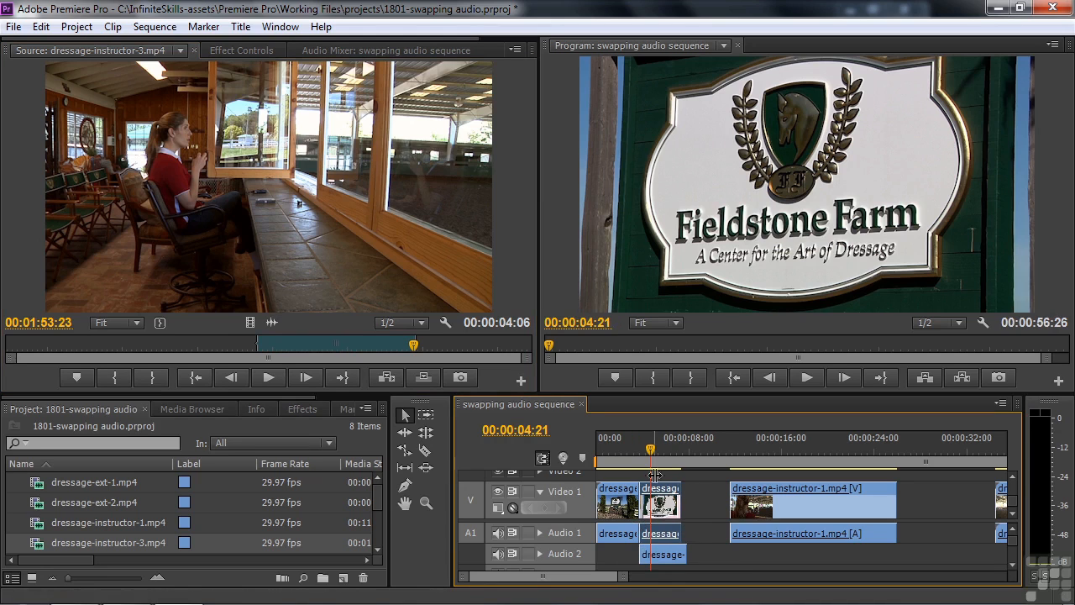
Step: Play the sequence from before the sign shot to check the added instructor audio
drag(653, 453, 628, 452)
key(space)
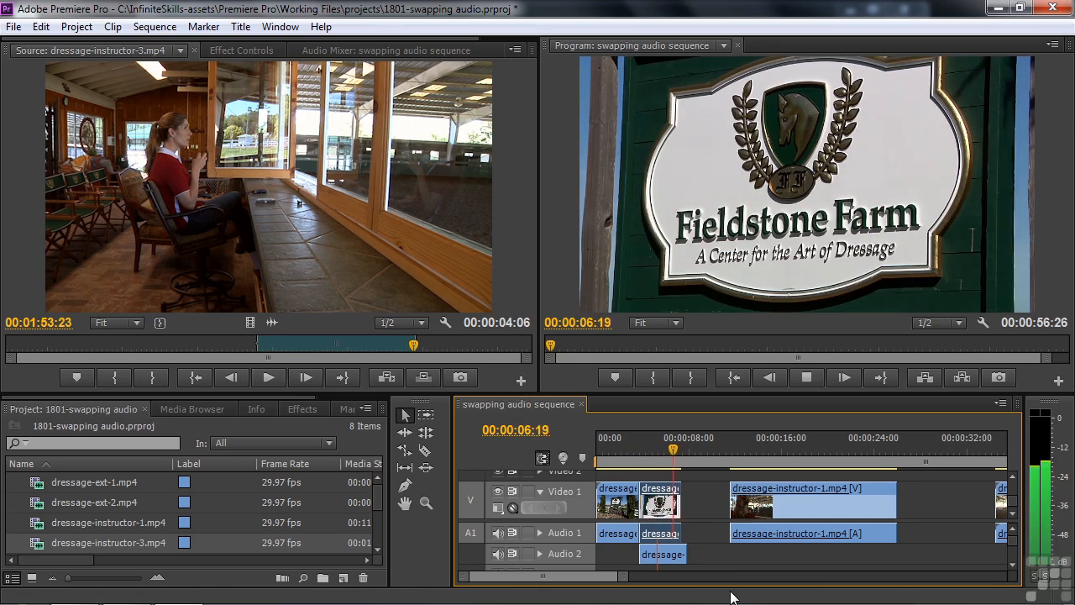
key(space)
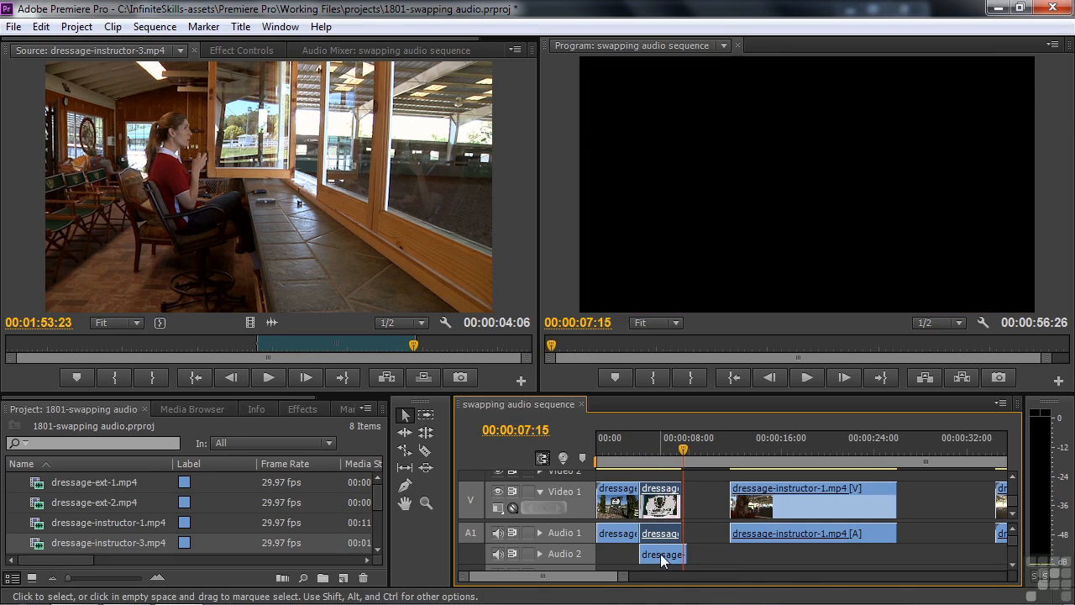
Step: Find the start of the unwanted portion in the Audio 2 instructor clip and split the clip at 00:00:05:23
drag(681, 443, 647, 453)
key(space)
key(space)
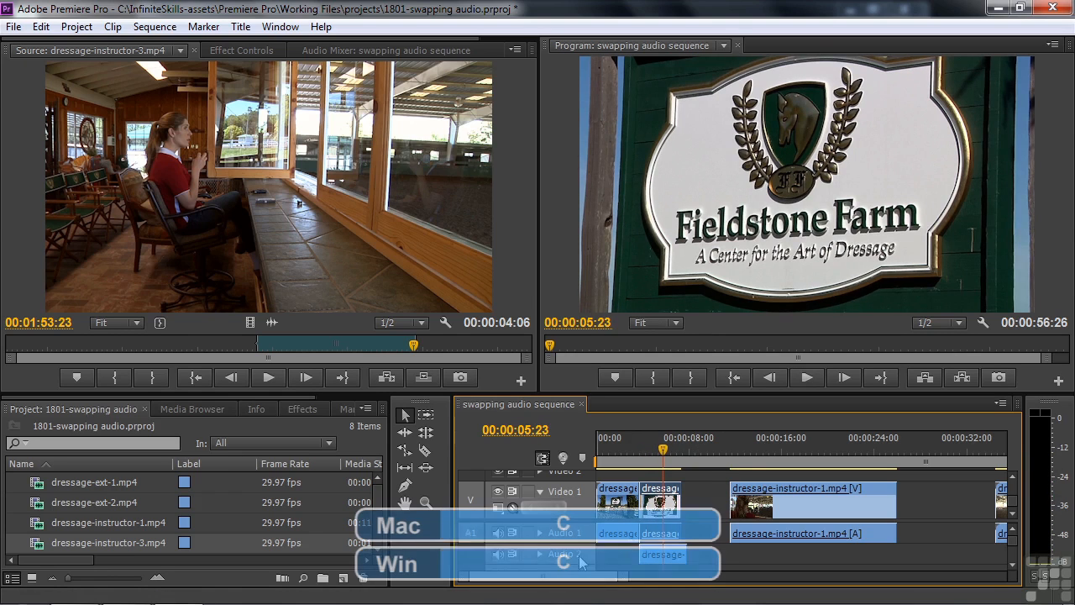
click(424, 450)
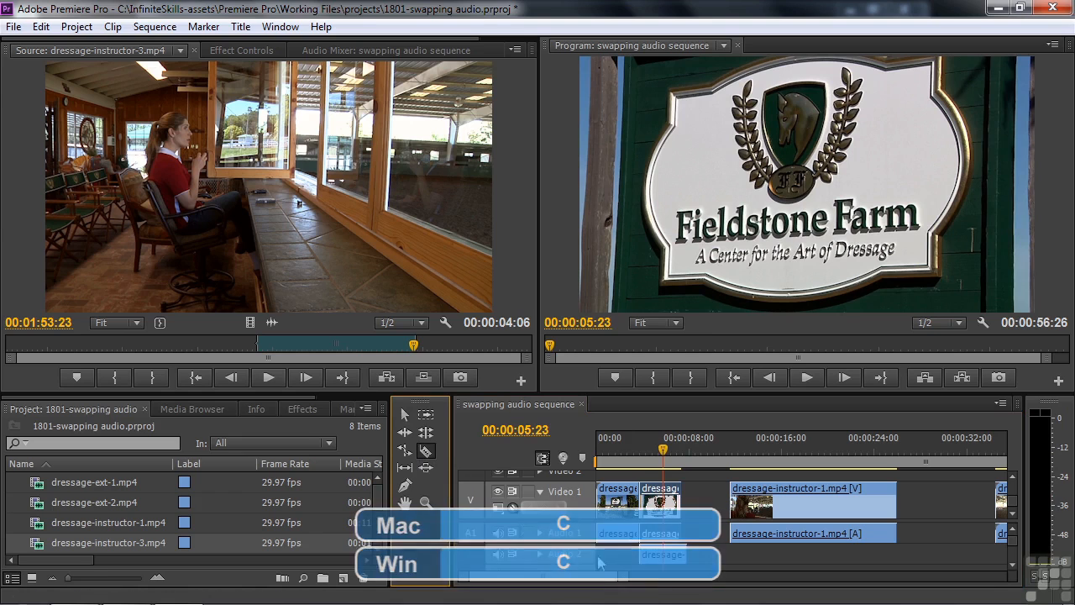
click(664, 553)
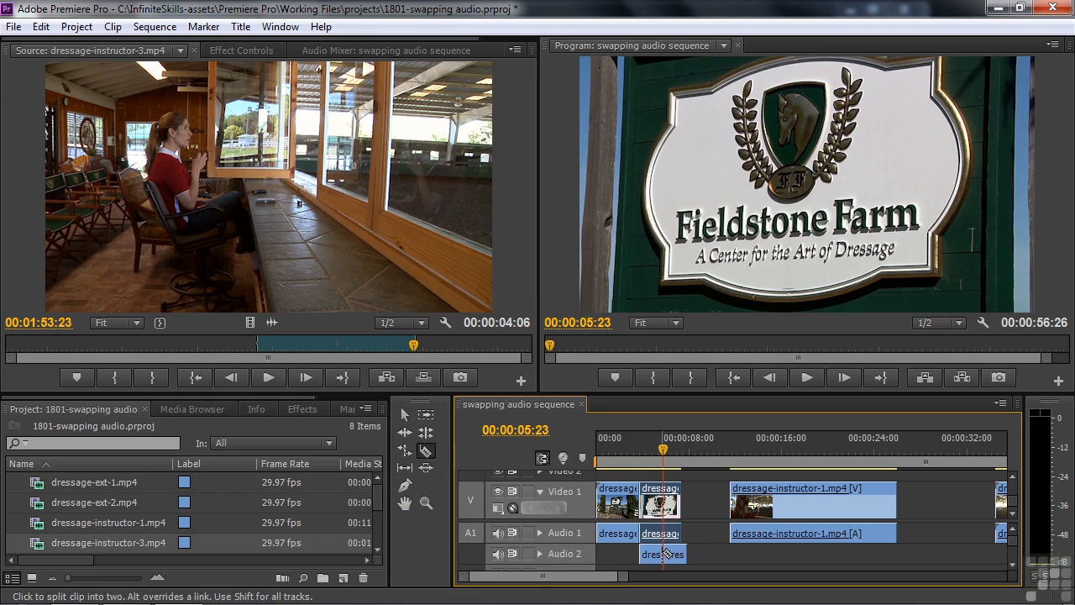
Step: Split the Audio 2 instructor clip again at 00:00:06:14 and ripple delete the piece between the two cuts
key(equal)
key(equal)
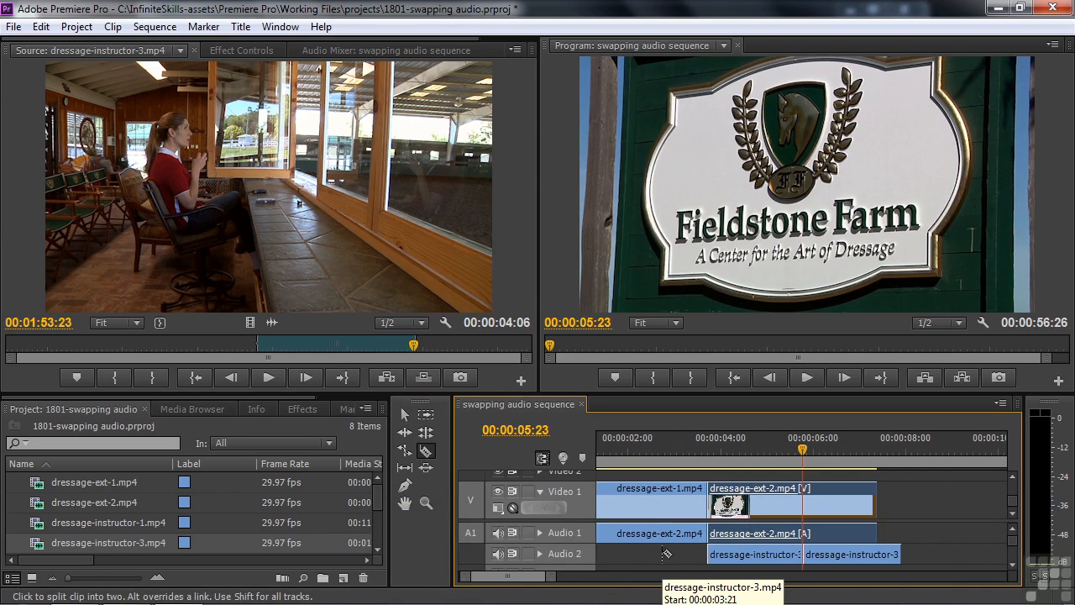
key(space)
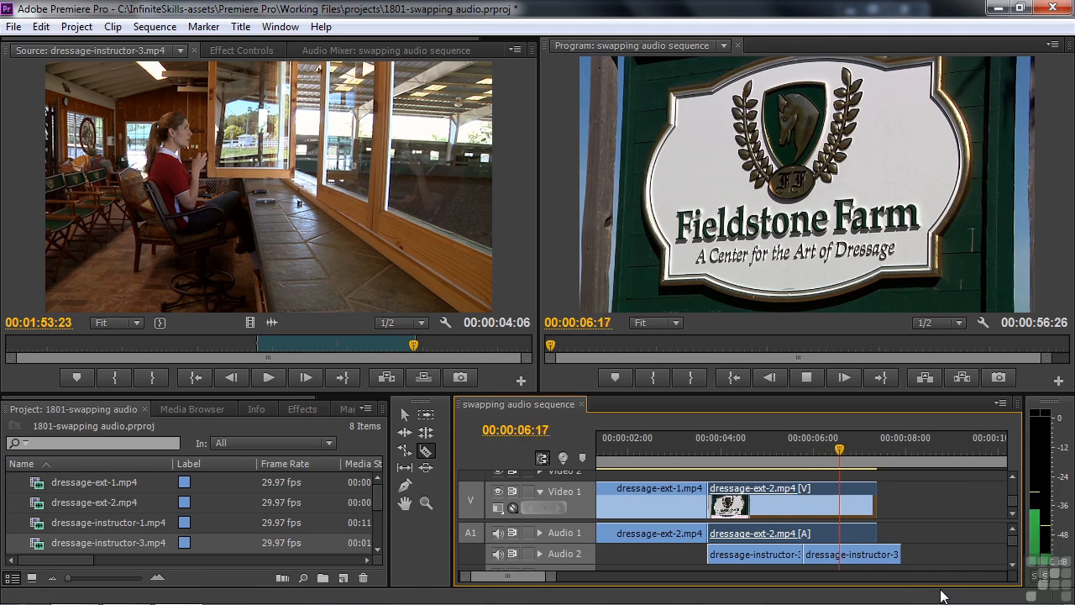
mouse_move(849, 450)
mouse_down()
mouse_move(829, 451)
mouse_move(848, 450)
mouse_move(836, 460)
mouse_up()
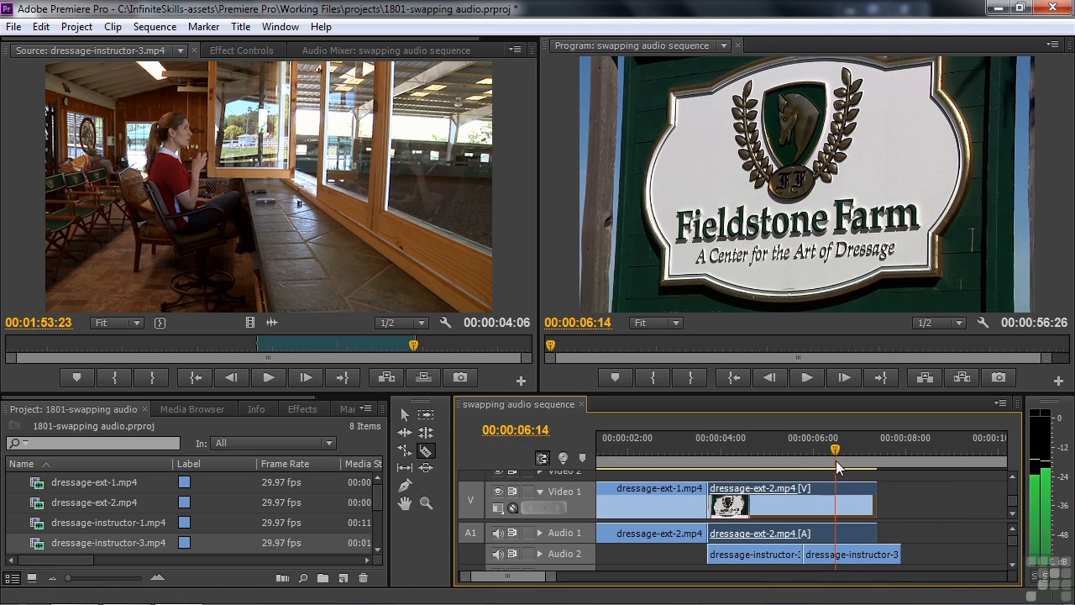
click(836, 556)
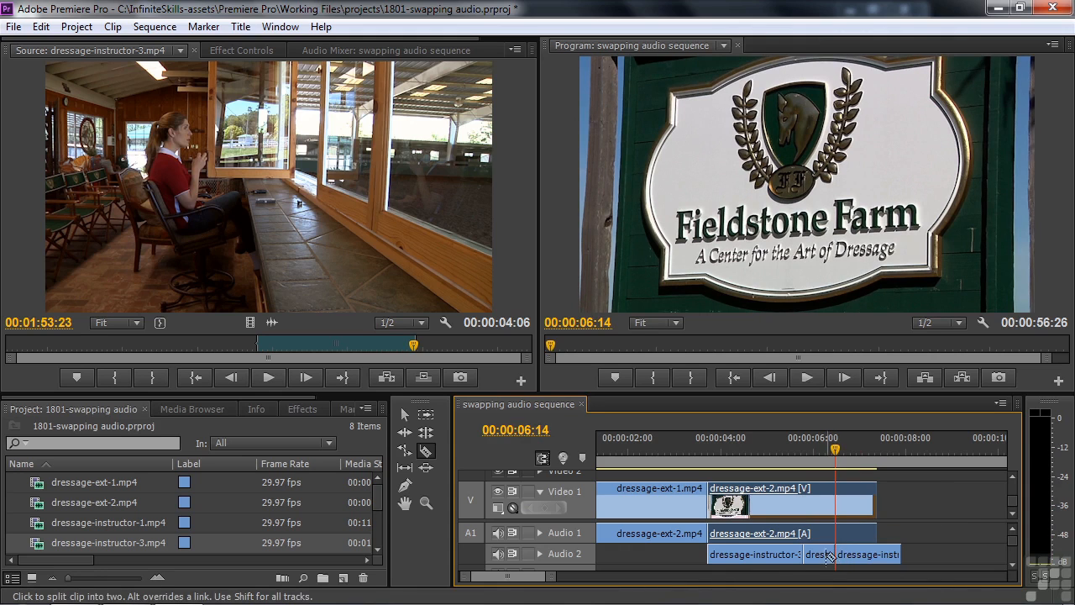
right_click(821, 554)
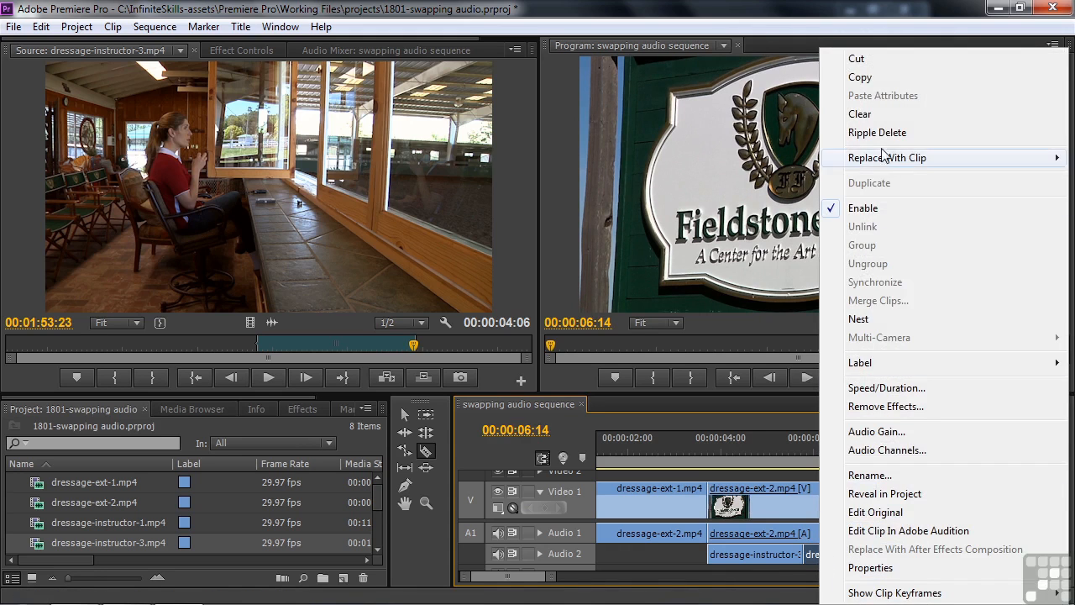
click(882, 133)
Step: Play the sequence across the closed cut on Audio 2 to check the shortened instructor audio
drag(836, 453, 799, 463)
key(space)
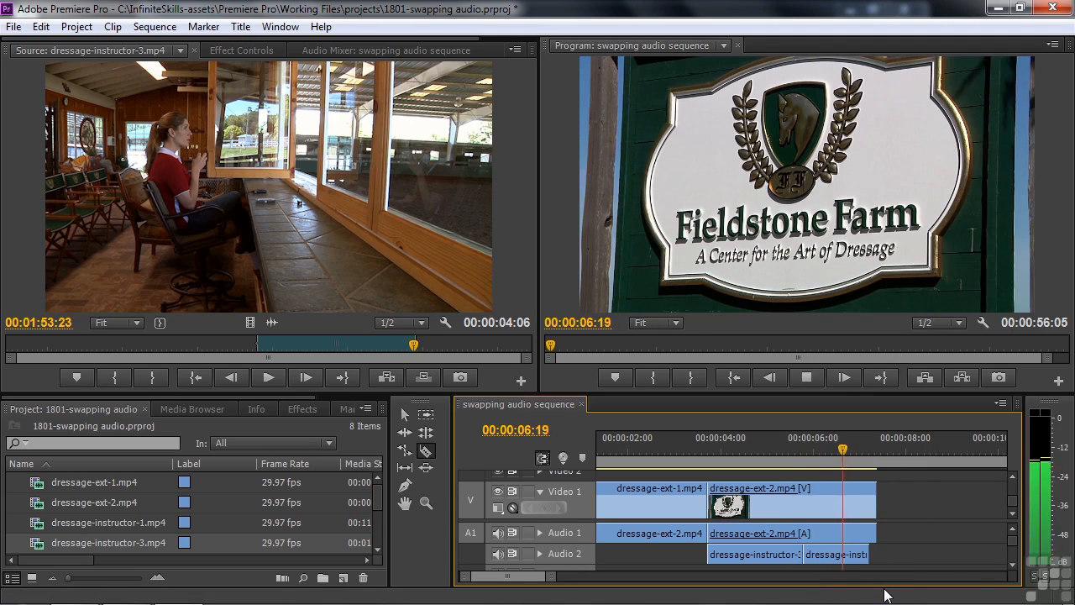
key(space)
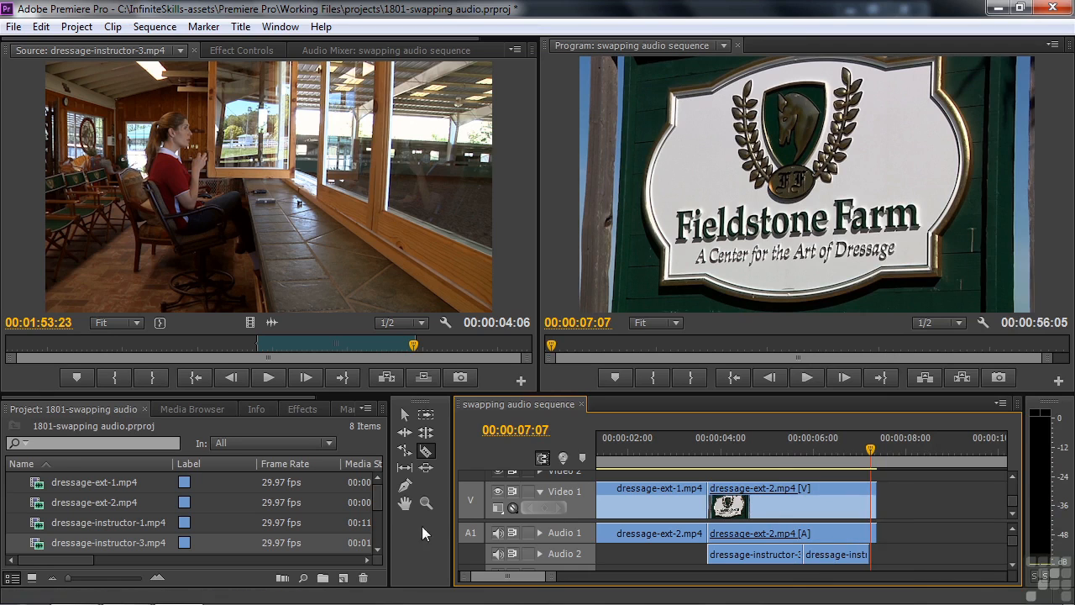
Step: Expand Audio 1 and lower the volume level of the dressage-ext-2.mp4 audio beneath the sign shot
click(405, 414)
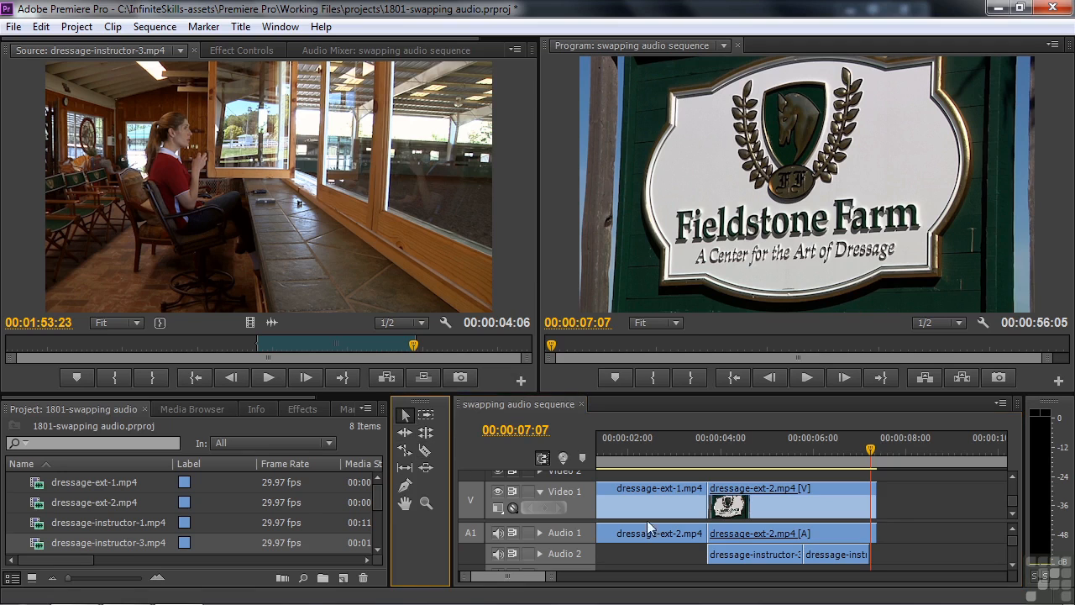
click(753, 534)
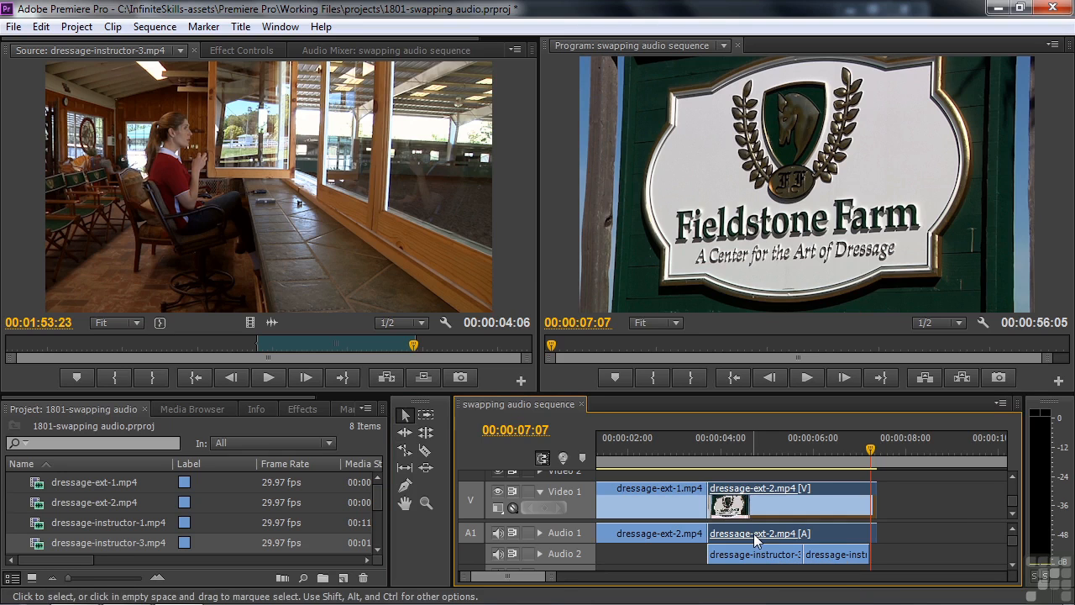
click(540, 532)
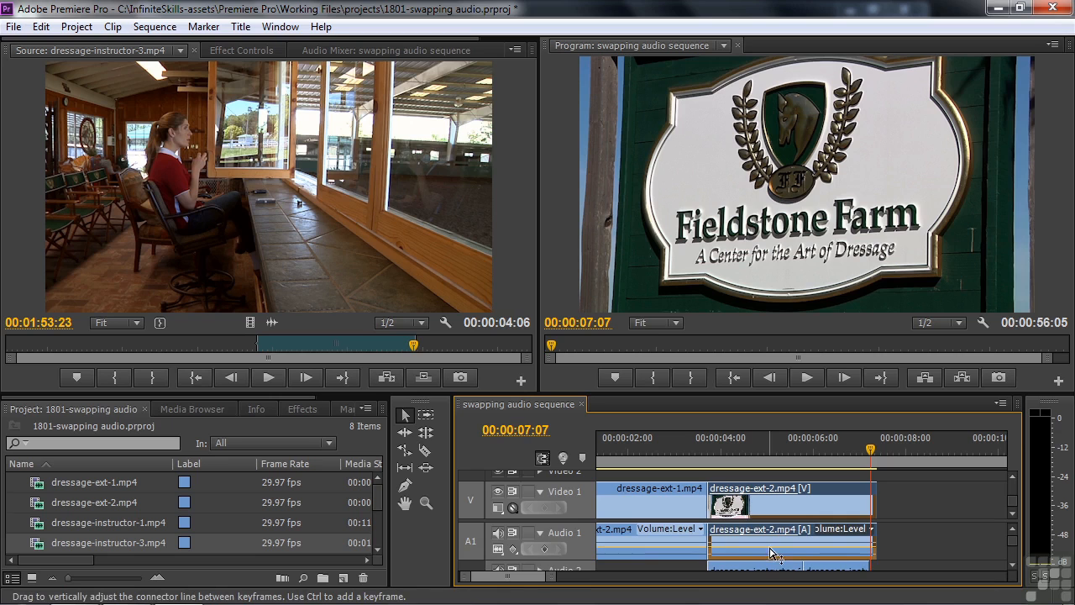
drag(770, 549, 771, 558)
Step: Play the sign shot to check the balance between the lowered background and the instructor audio
click(693, 457)
key(space)
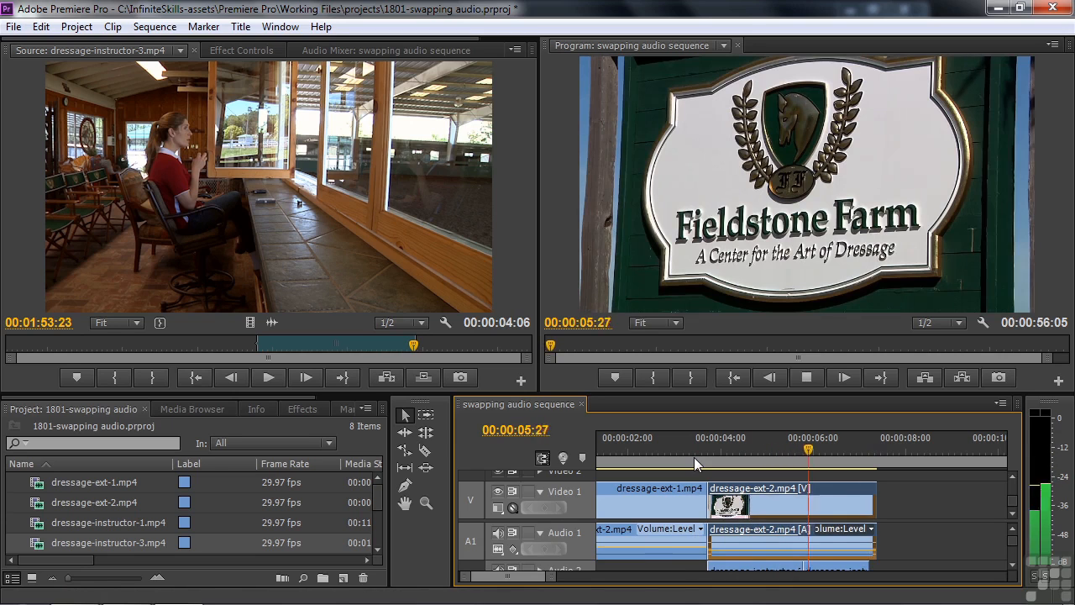
key(space)
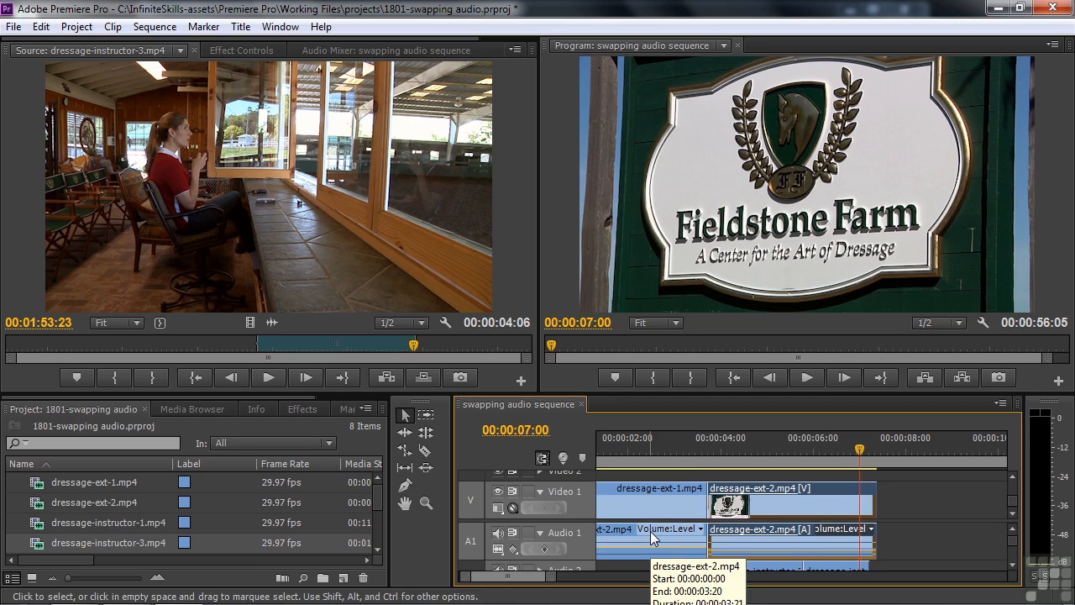
Step: Fit the whole sequence in an enlarged timeline and play dressage-instructor-1.mp4 from 00:00:12:10 to hear its current audio
key(backslash)
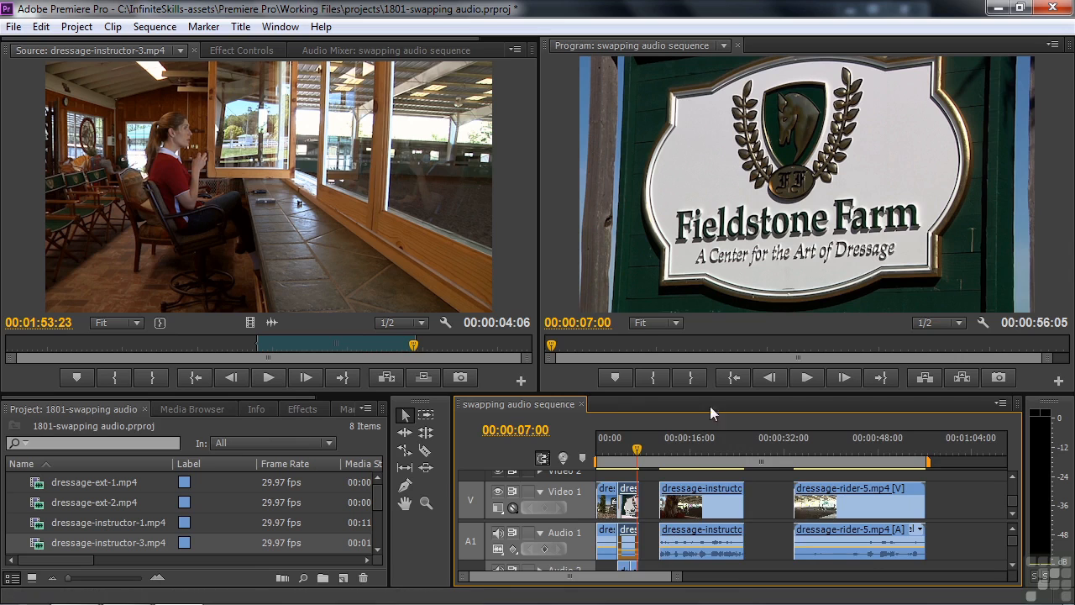
drag(711, 390, 711, 357)
click(669, 411)
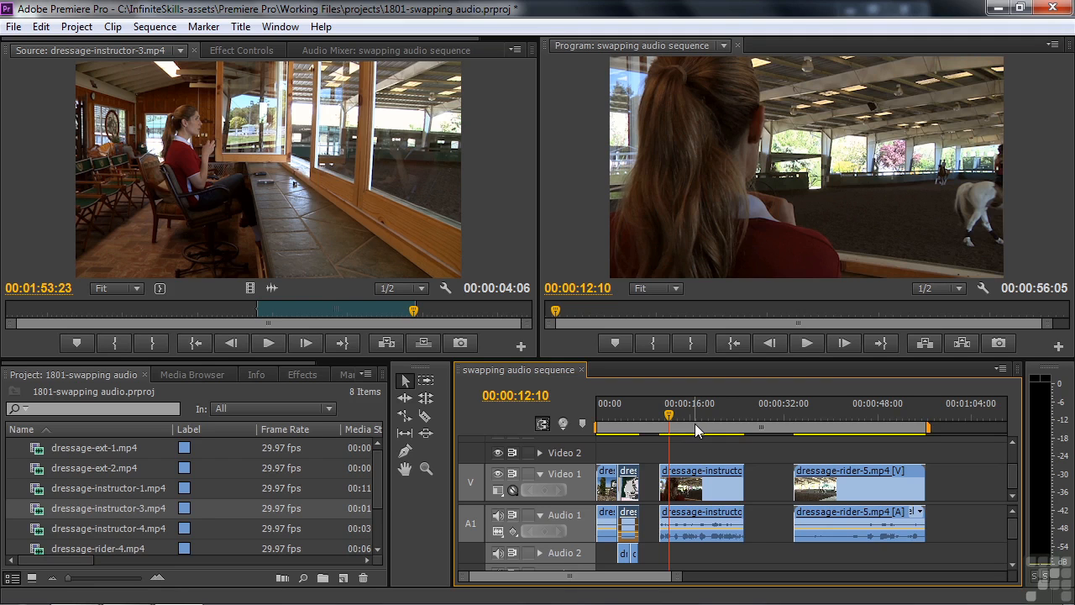
key(space)
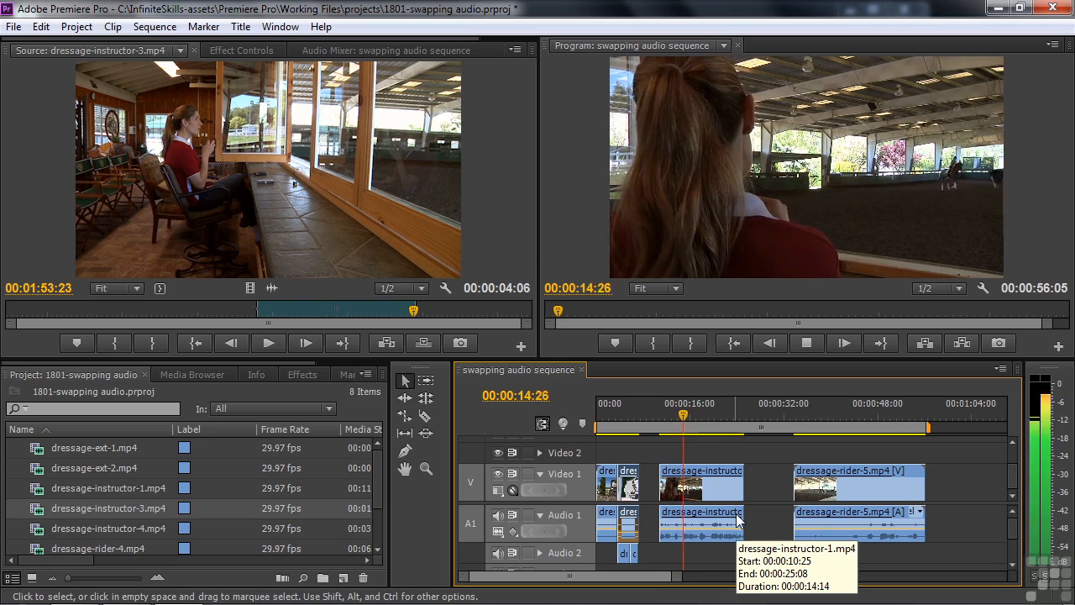
key(space)
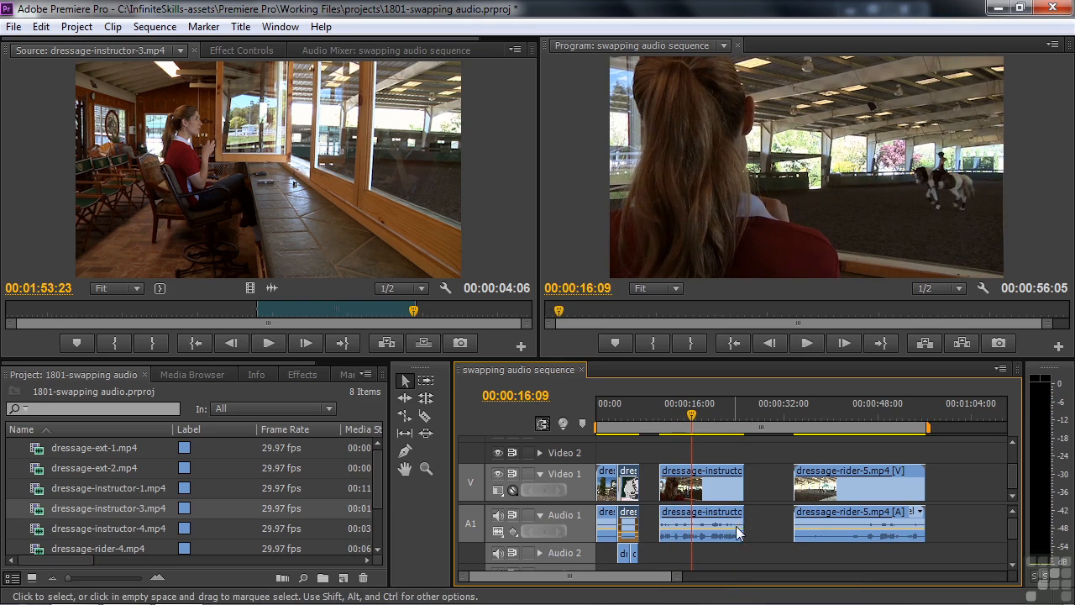
Step: Open dressage-instructor-4.mp4 in the Source Monitor, audition it, and mark an In point at 00:03:10:08
mouse_move(739, 533)
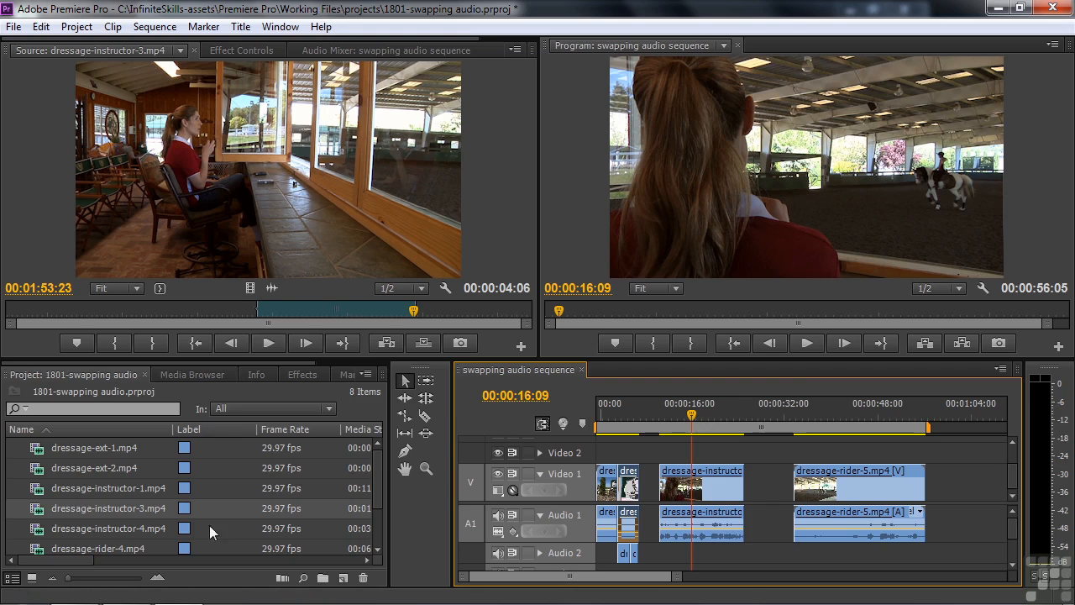
double_click(95, 529)
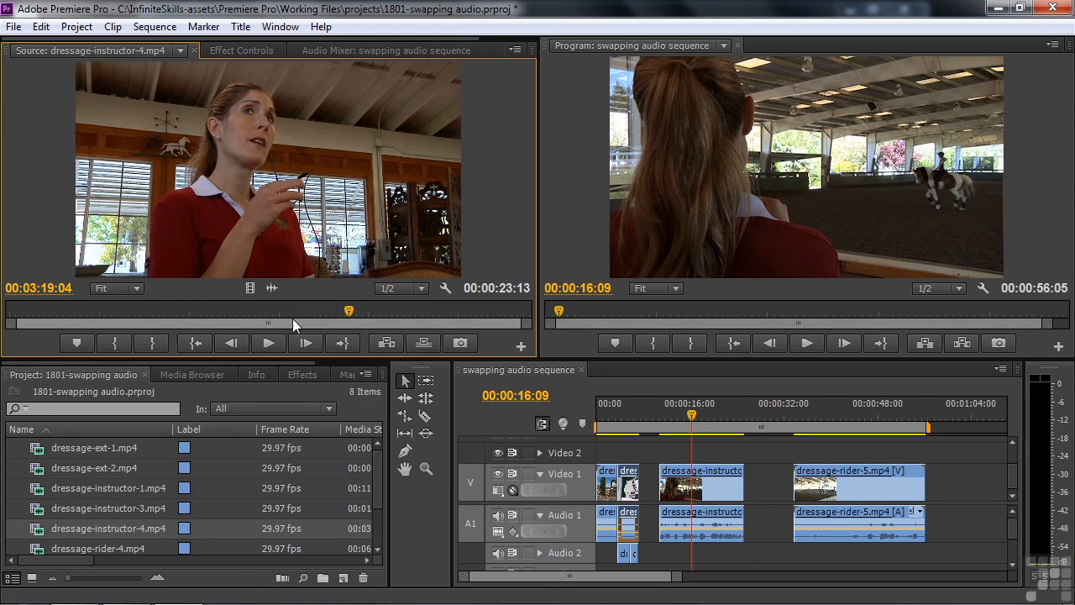
drag(349, 312, 169, 332)
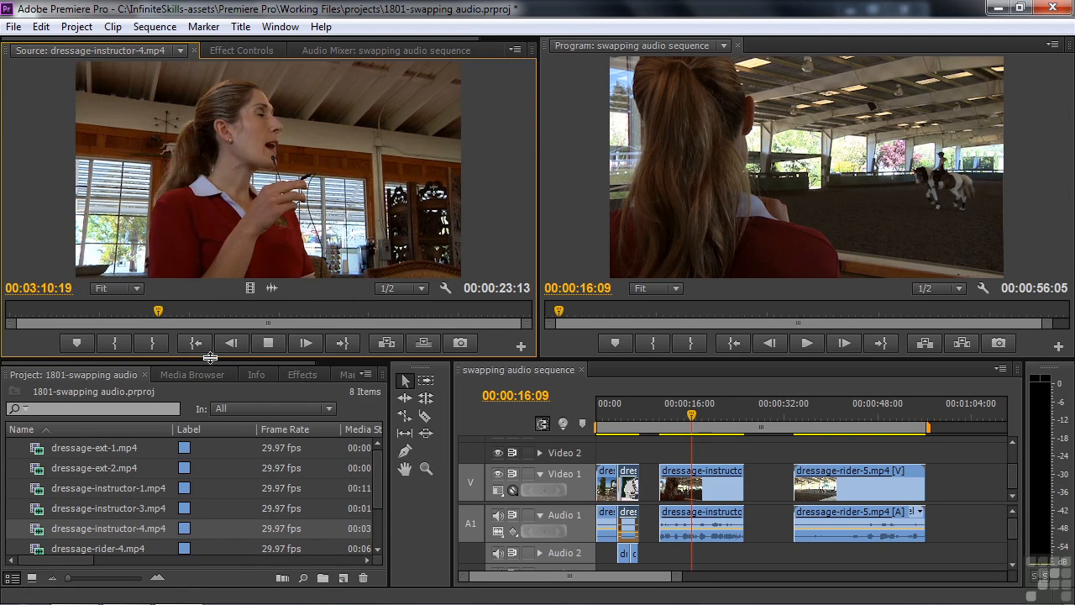
key(space)
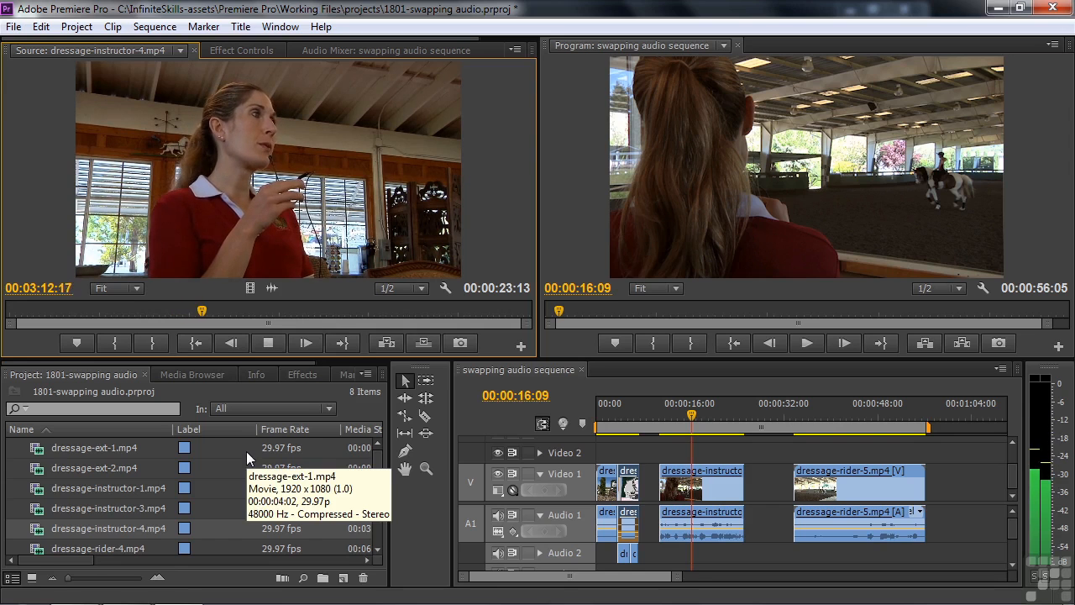
key(space)
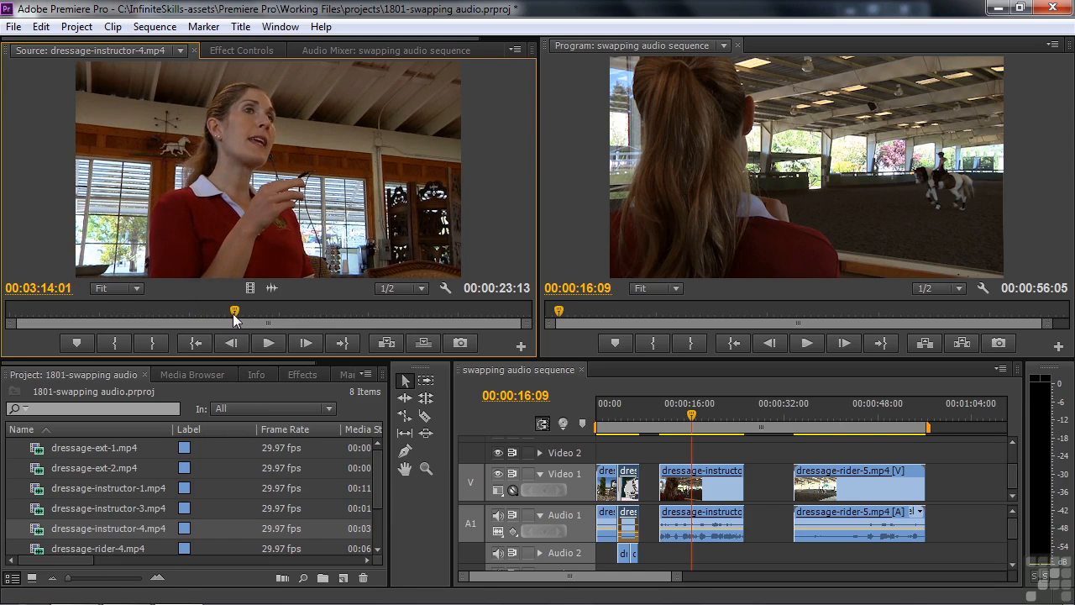
drag(235, 319, 115, 321)
key(space)
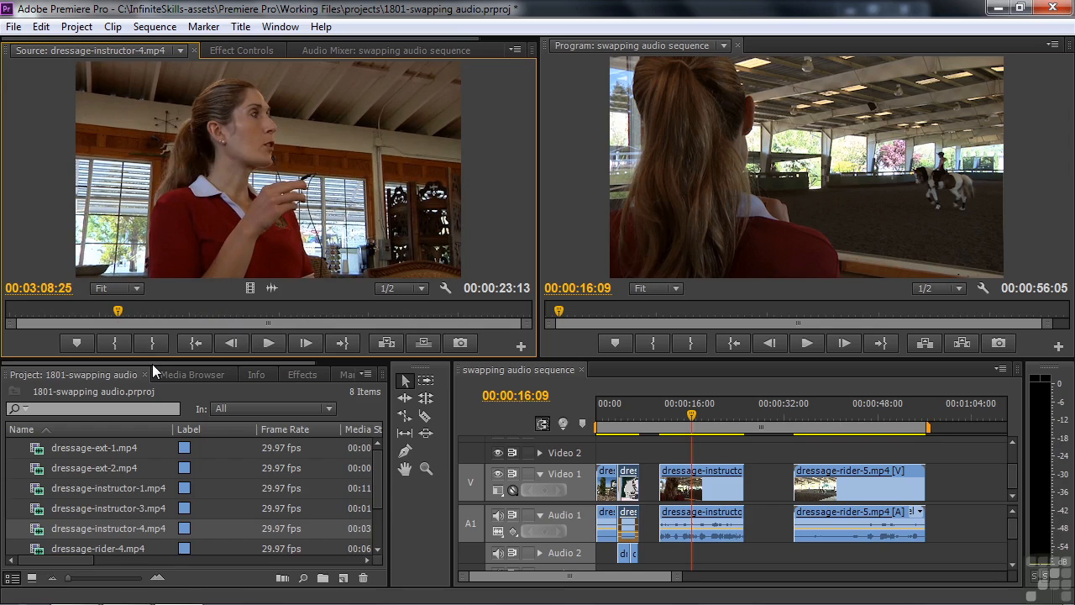
key(space)
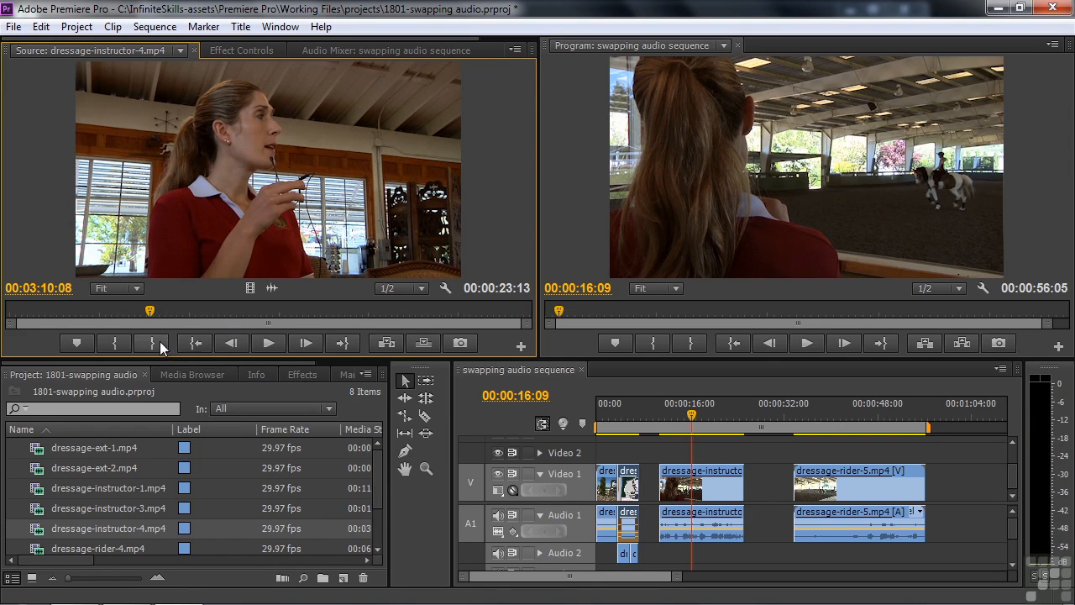
click(120, 340)
Step: Audition the marked range, overwrite the dressage-instructor-1.mp4 audio on Audio 1 with only the dressage-instructor-4.mp4 audio from the clip's start, and play it back
key(space)
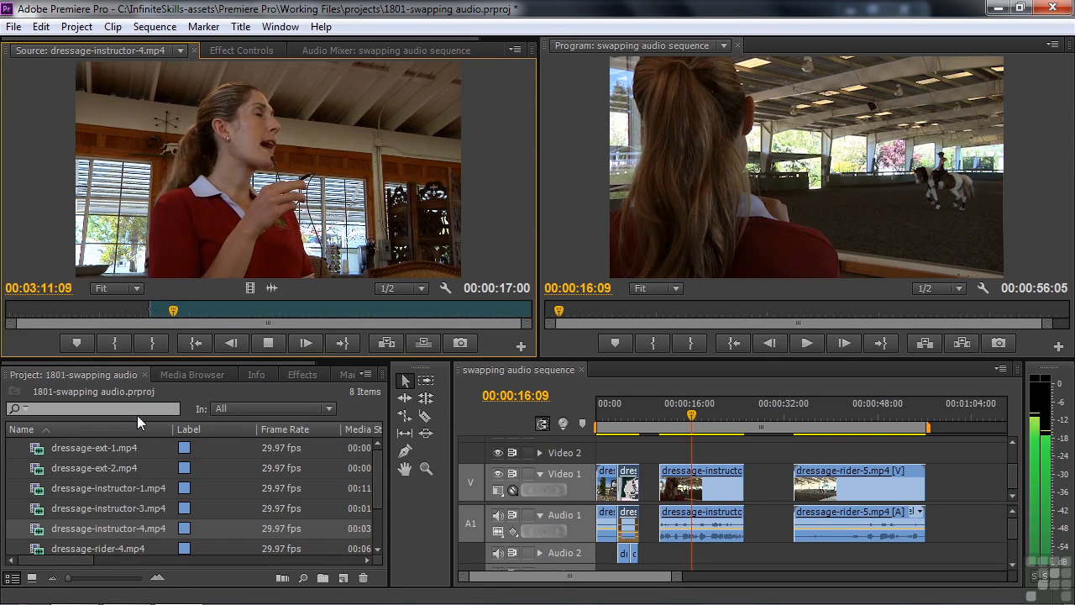
key(space)
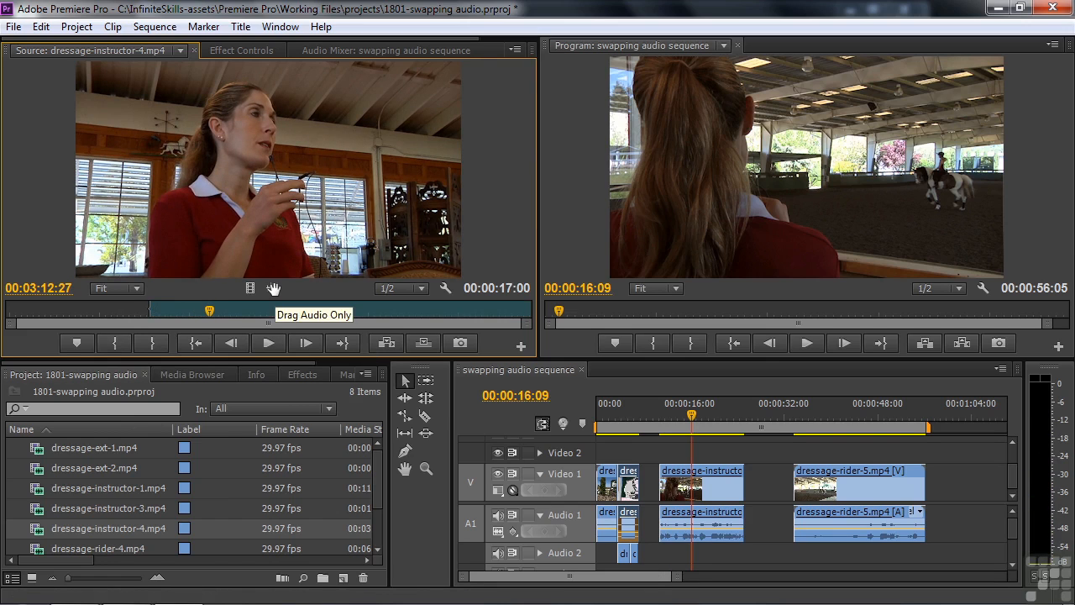
drag(274, 289, 668, 533)
drag(691, 417, 660, 420)
key(space)
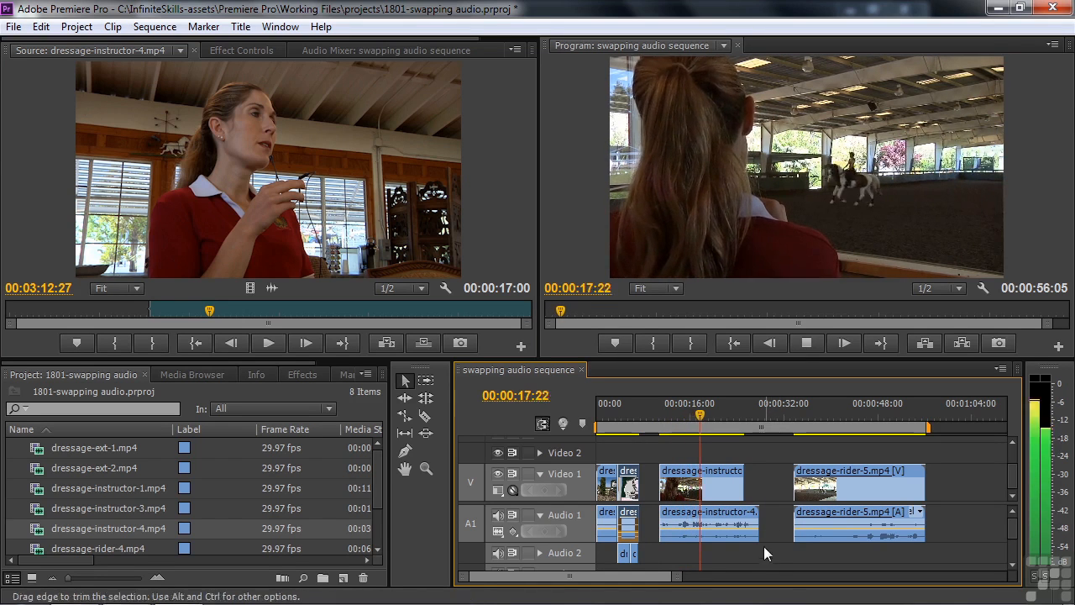
Step: Stop playback and scrub the final seconds of the dressage-instructor-1.mp4 shot to check the picture against its replacement audio
key(space)
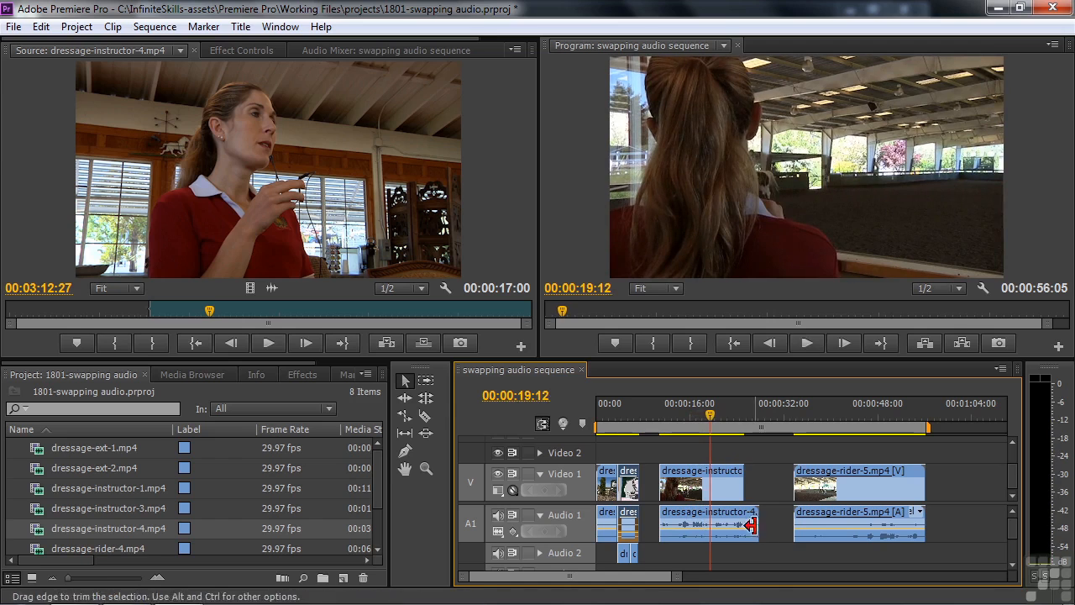
drag(712, 417, 736, 420)
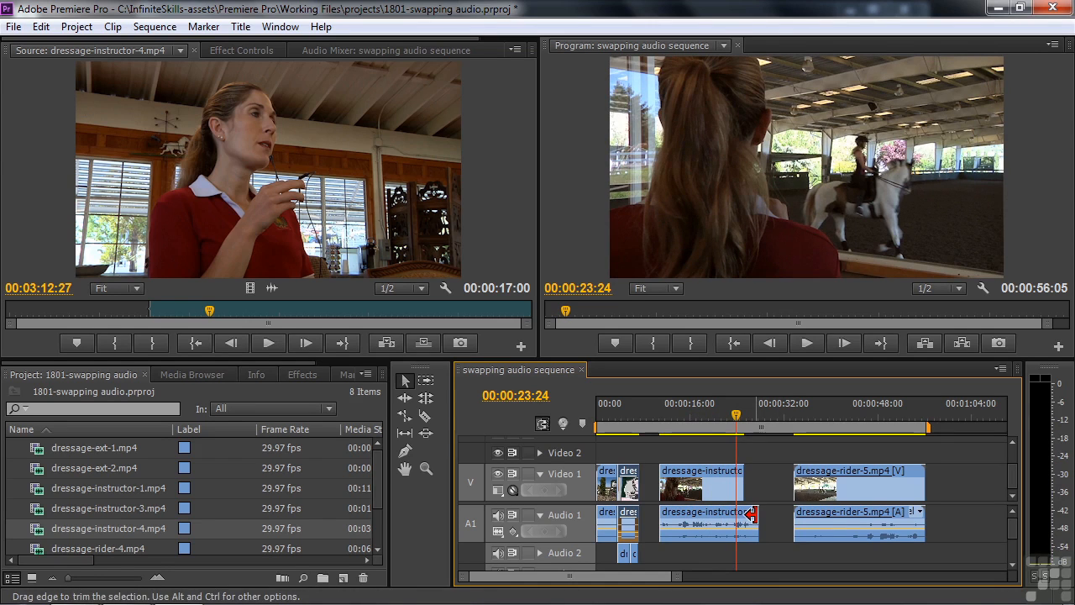
click(728, 413)
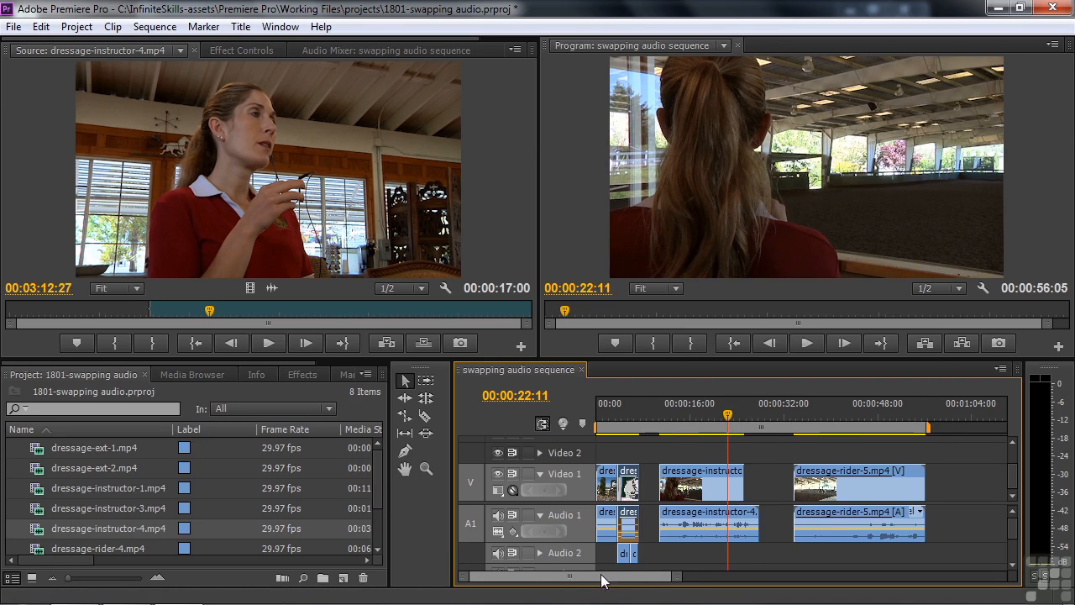
Step: Play the beginning of dressage-rider-5.mp4 in the sequence to hear its current audio
drag(600, 574, 612, 578)
click(687, 413)
key(space)
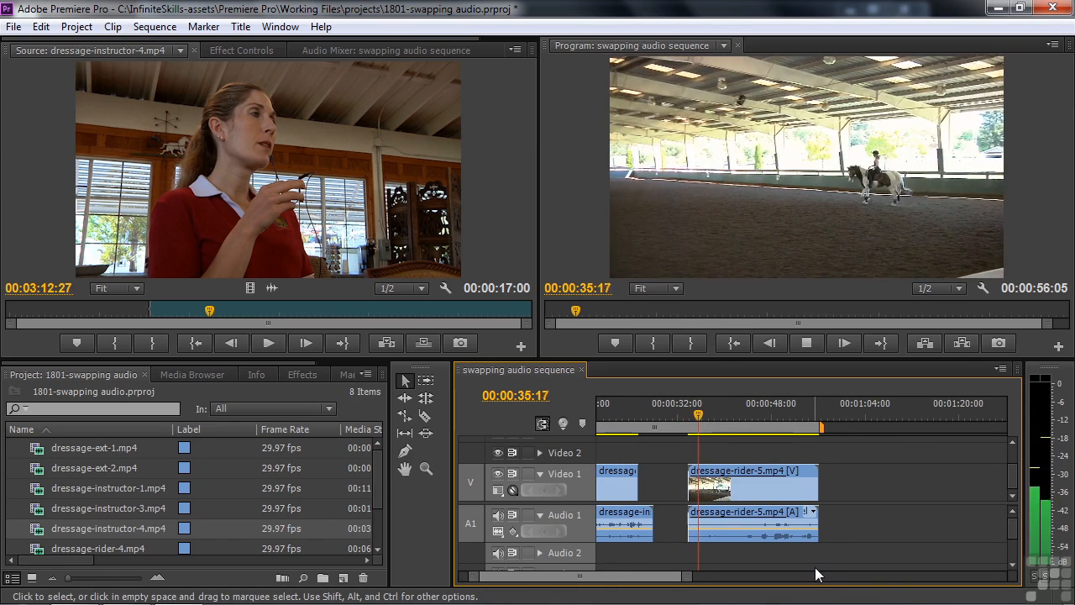
key(space)
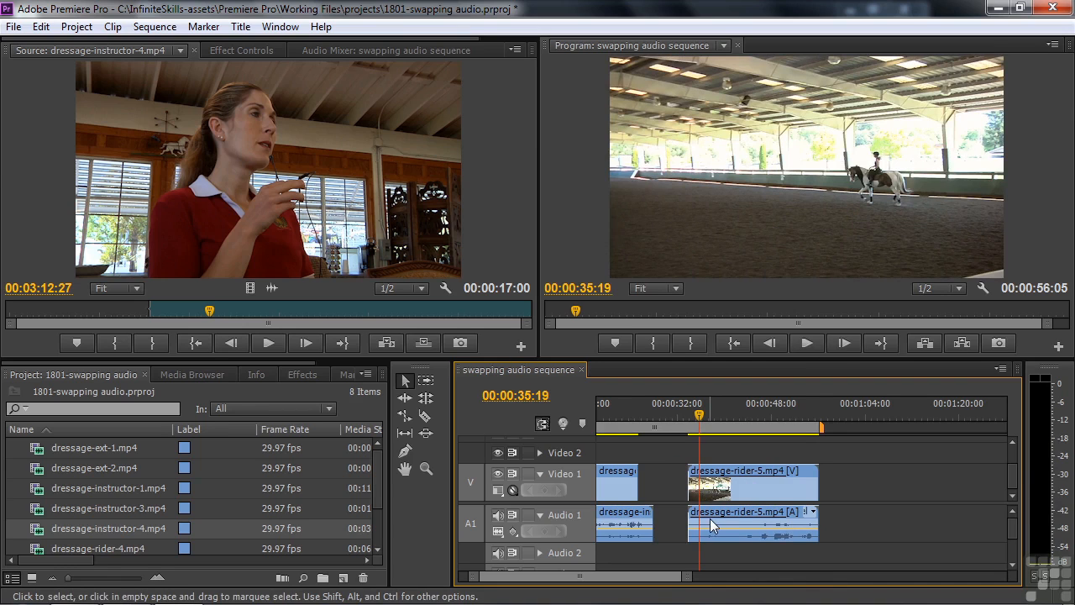
Step: Add dressage-instructor-1.mp4 to Video 1 and Audio 1 just after dressage-rider-5.mp4, and audition it up to 00:01:04:25
scroll(619, 579, down, 3)
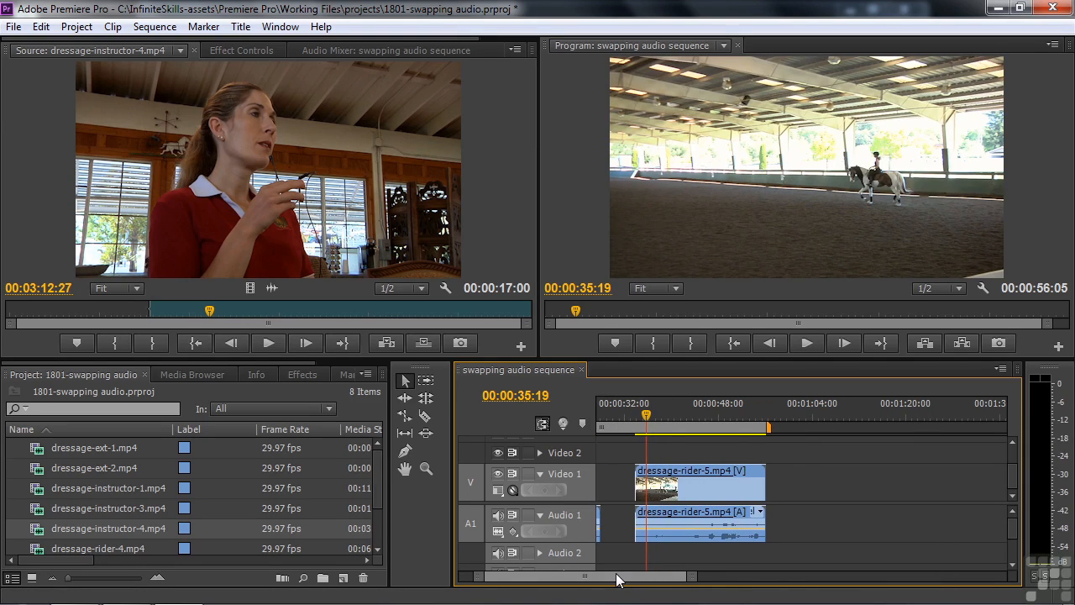
drag(43, 488, 807, 509)
click(797, 412)
key(space)
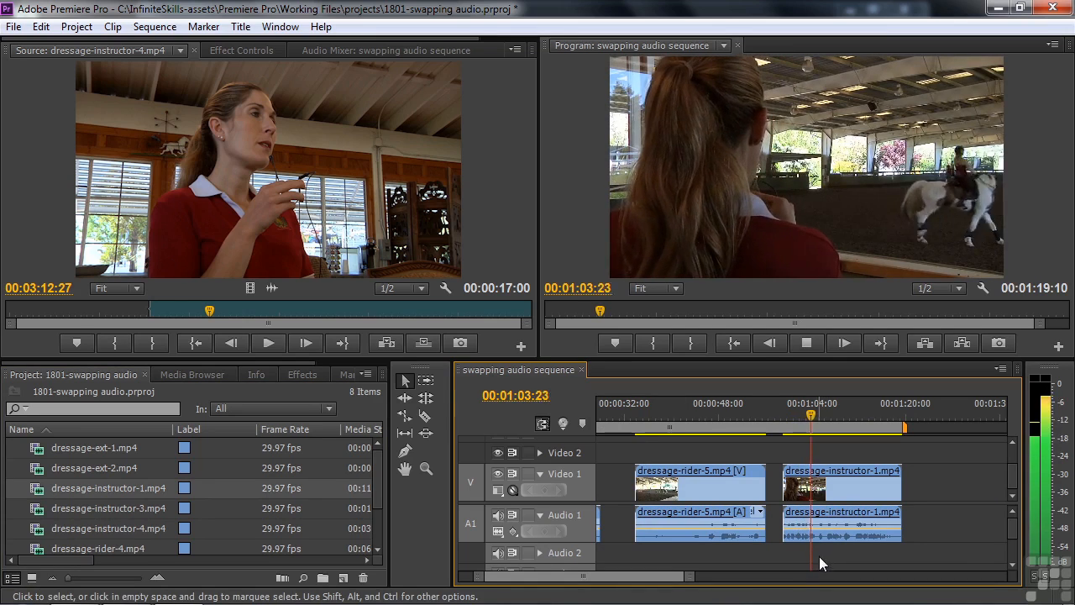
key(space)
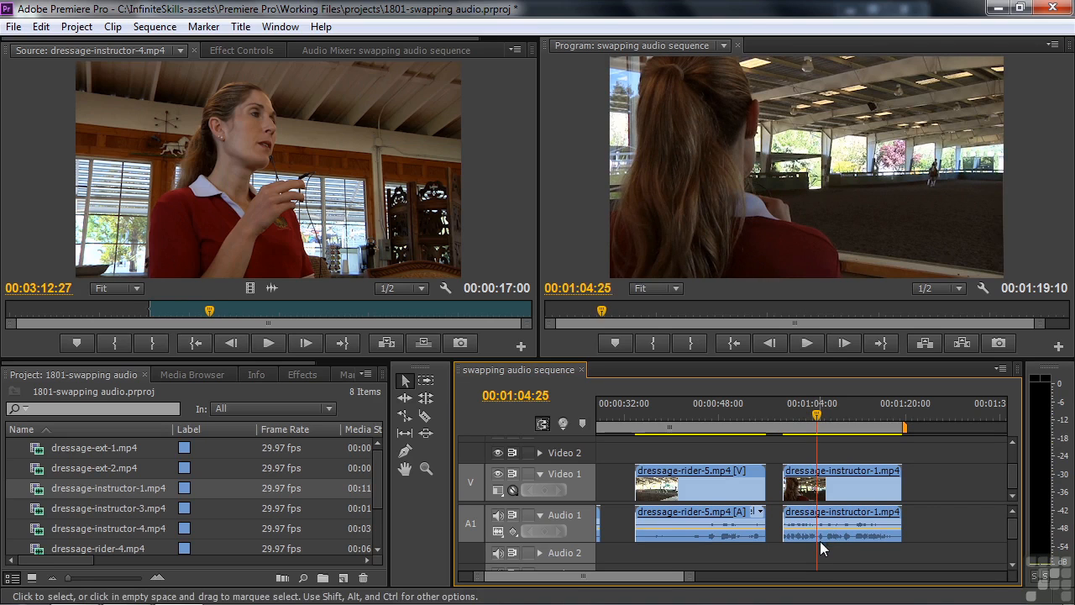
Step: Split the added dressage-instructor-1.mp4 clip at 00:01:04:25 and audition the section after the cut
key(c)
click(821, 526)
key(space)
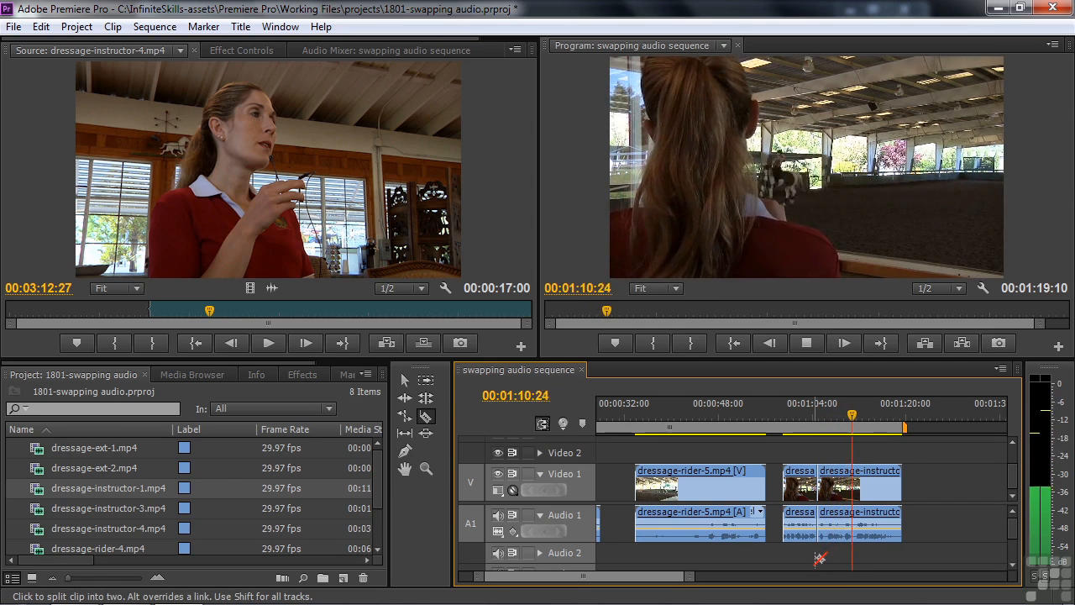
key(space)
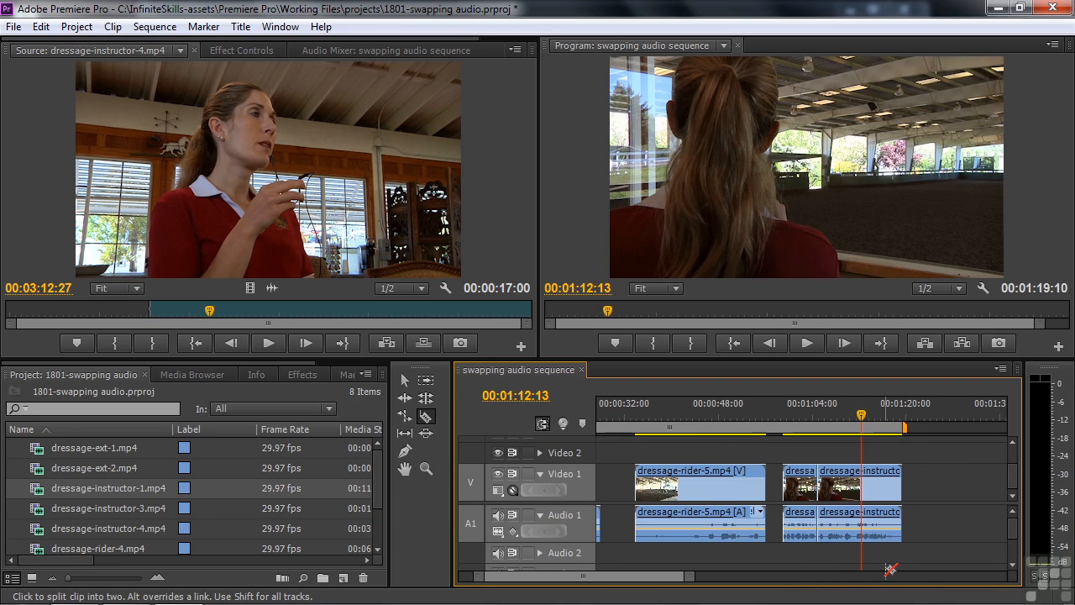
Step: Move only the audio of the second dressage-instructor-1.mp4 piece to the start of dressage-rider-5.mp4 on Audio 1, overwriting the audio there
key(v)
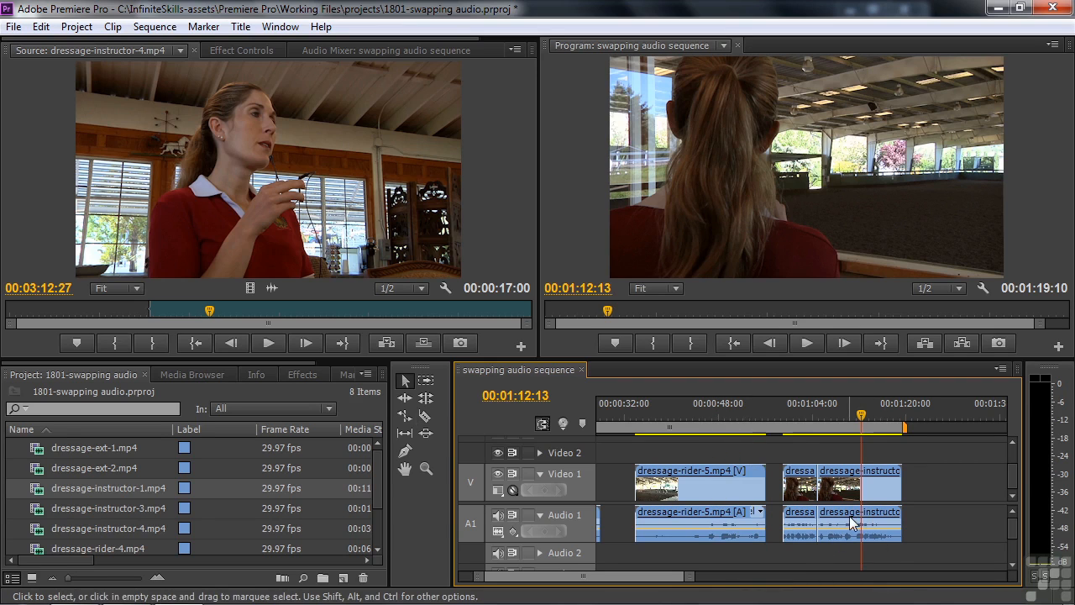
click(851, 522)
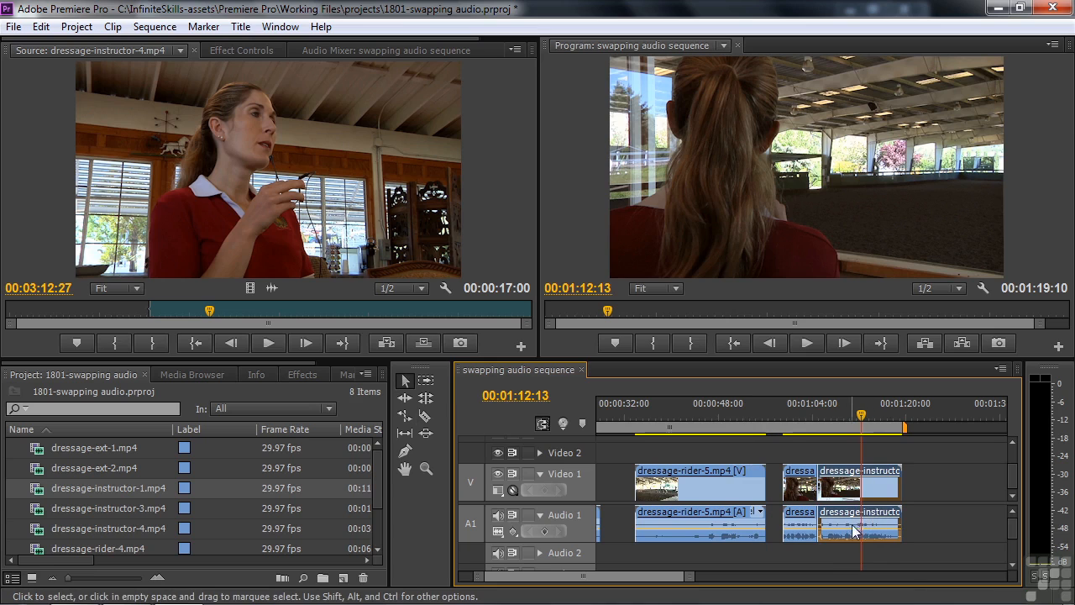
click(961, 522)
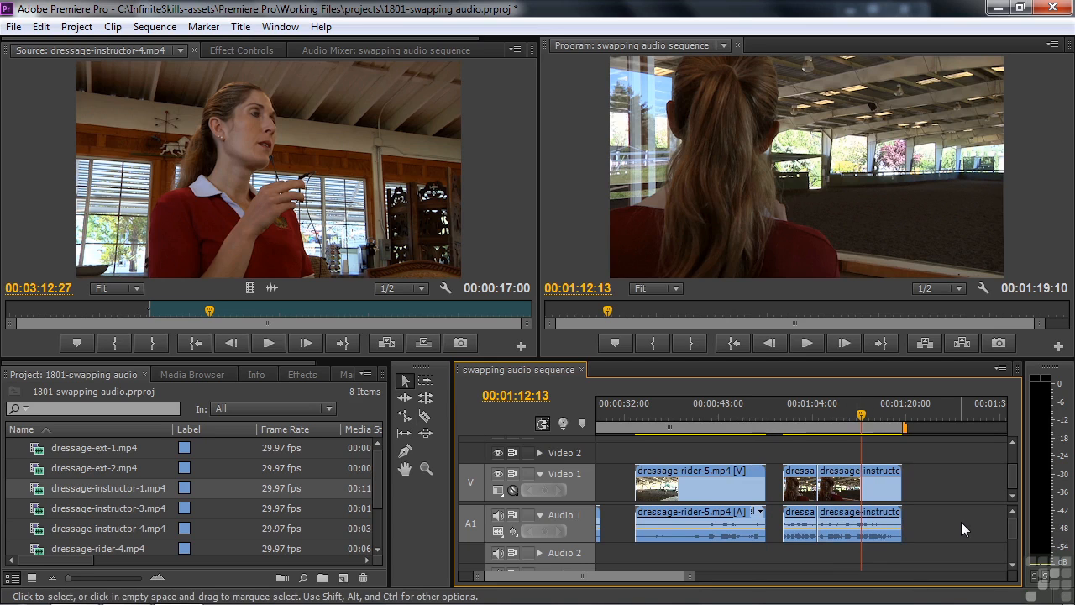
alt+click(842, 524)
drag(855, 521, 680, 515)
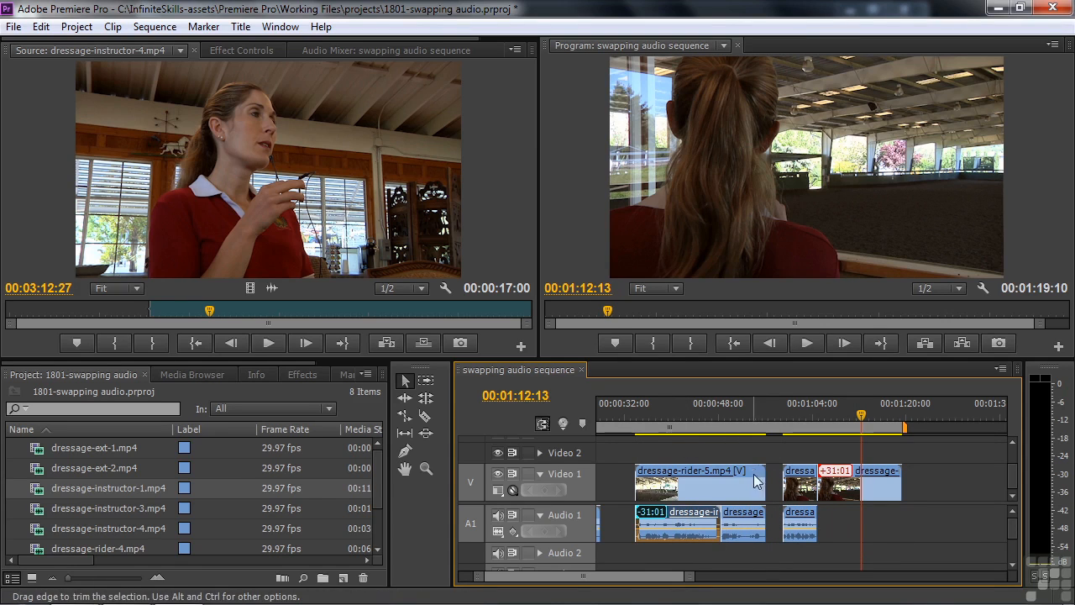
Step: Play dressage-rider-5.mp4 from its start to check the picture with the instructor audio
click(638, 420)
key(space)
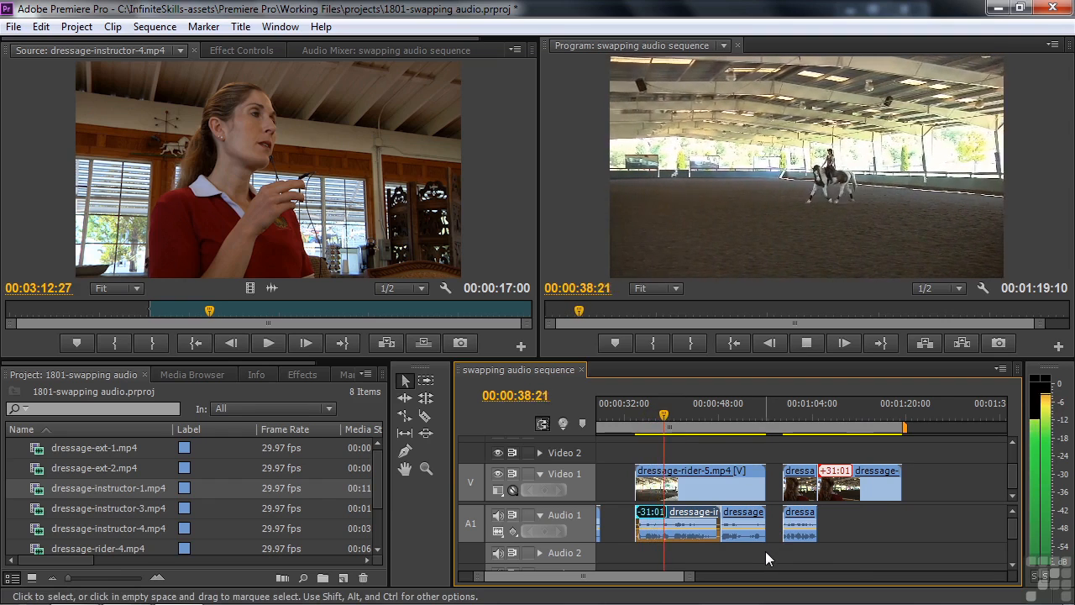
key(space)
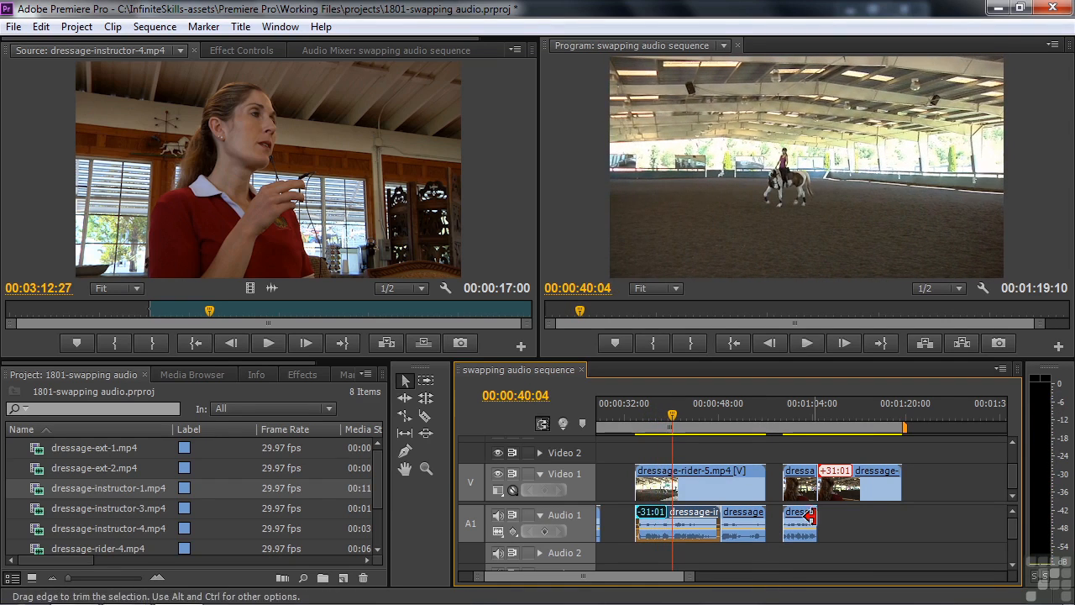